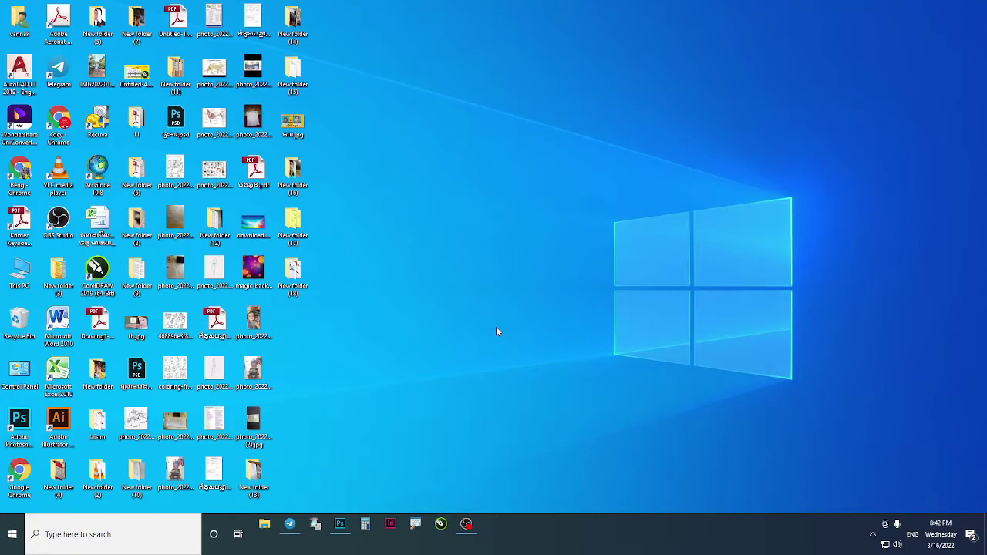
{"action": "right_click", "coordinate": [407, 152]}
{"action": "left_click", "coordinate": [434, 178]}
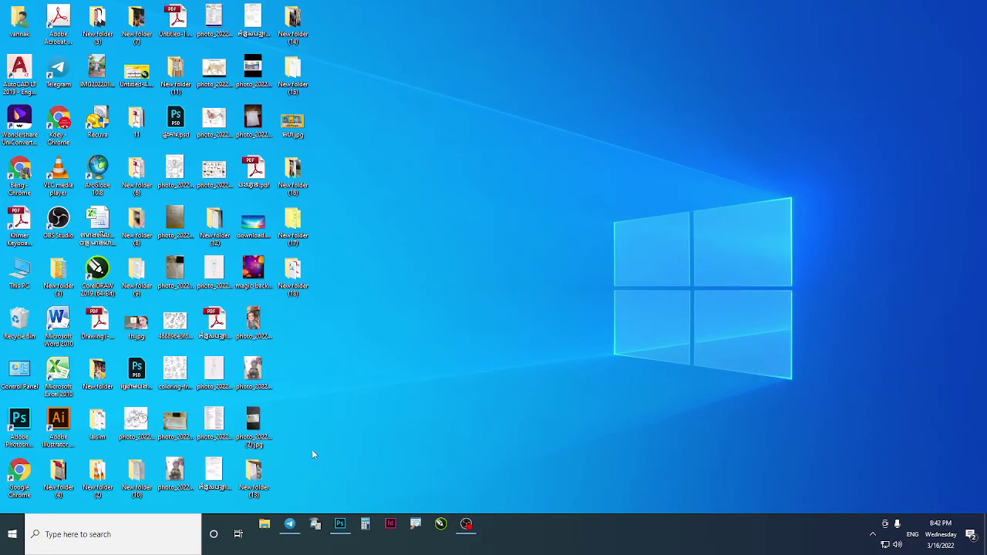
{"action": "left_click", "coordinate": [262, 524]}
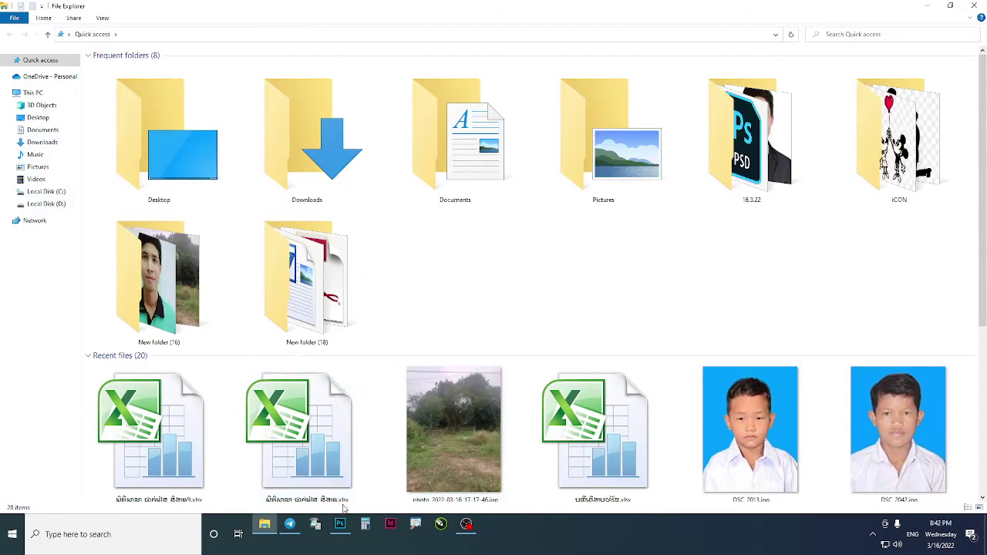
Switch to Photoshop and open the recent file 11.psd
{"action": "mouse_move", "coordinate": [340, 525]}
{"action": "left_click", "coordinate": [337, 401]}
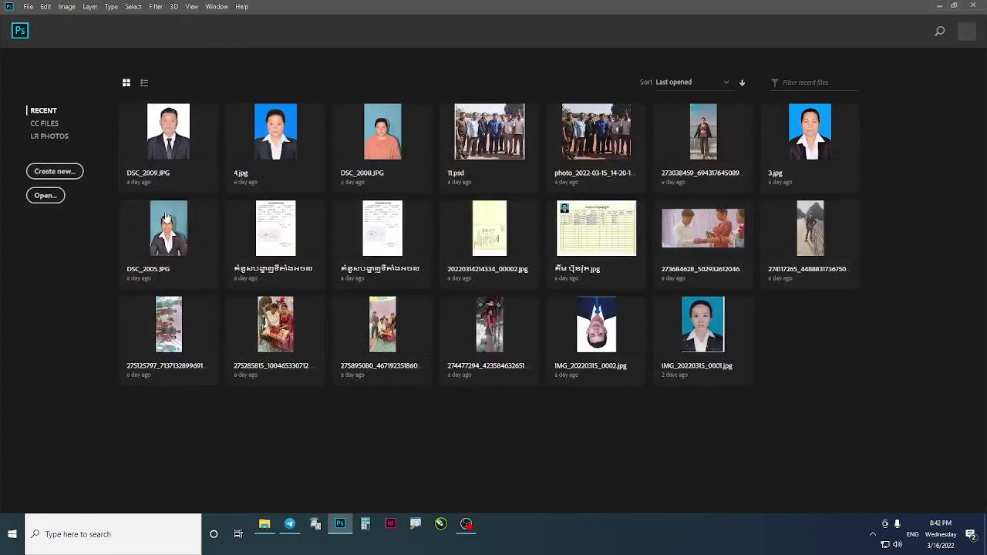
{"action": "left_click", "coordinate": [461, 150]}
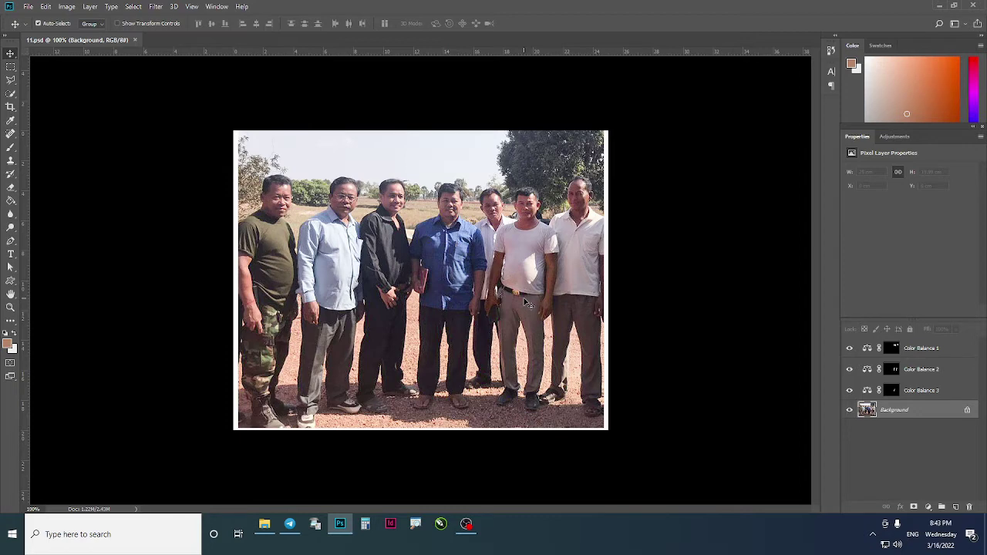
Open the photo's print settings and choose printer EPSON66767A (EP-804A), 1 copy and landscape layout
{"action": "left_click", "coordinate": [27, 7]}
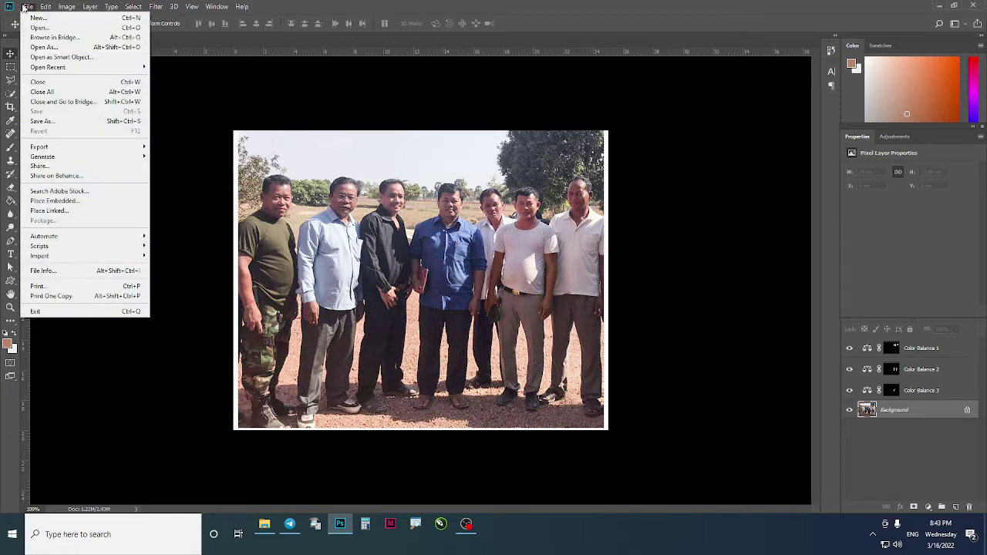
{"action": "left_click", "coordinate": [54, 289]}
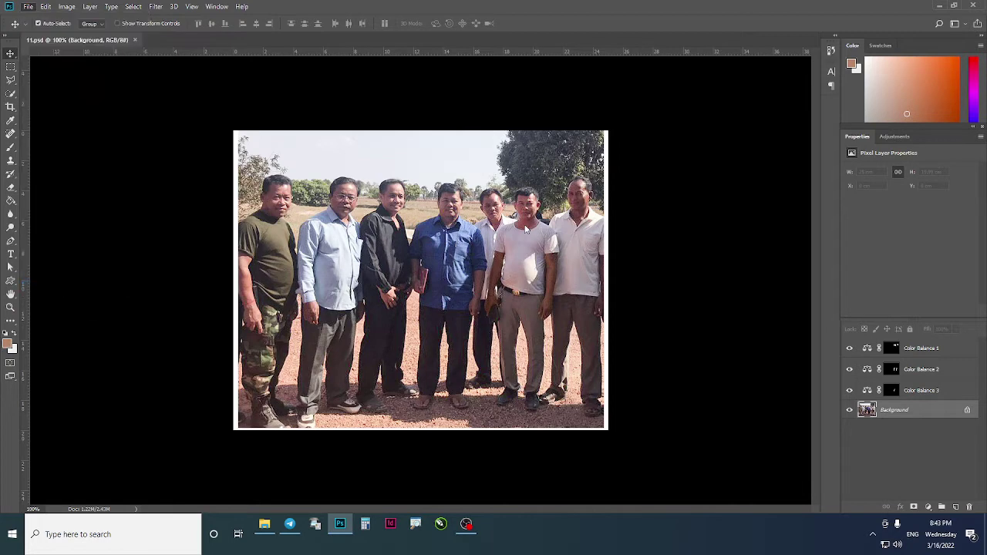
{"action": "left_click", "coordinate": [697, 265]}
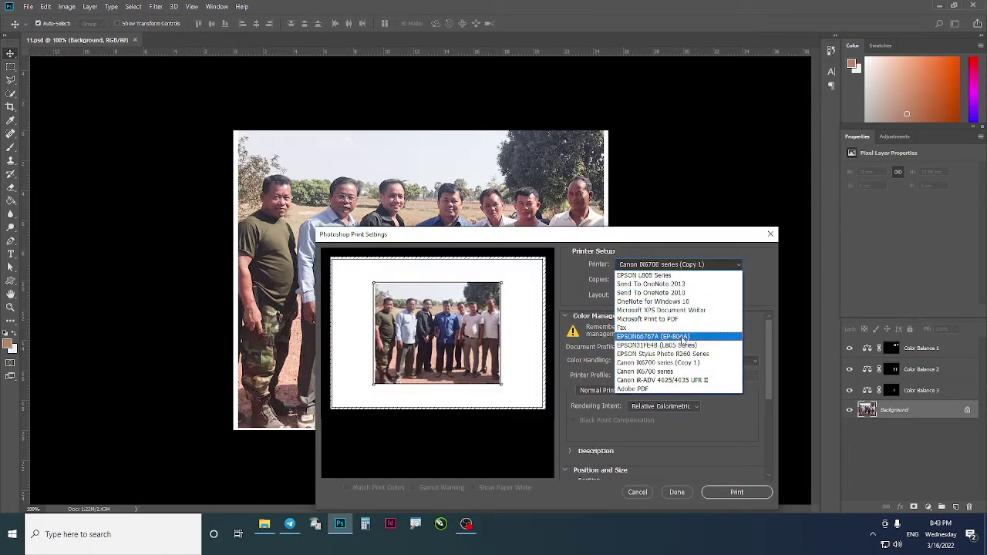
{"action": "left_click", "coordinate": [667, 337]}
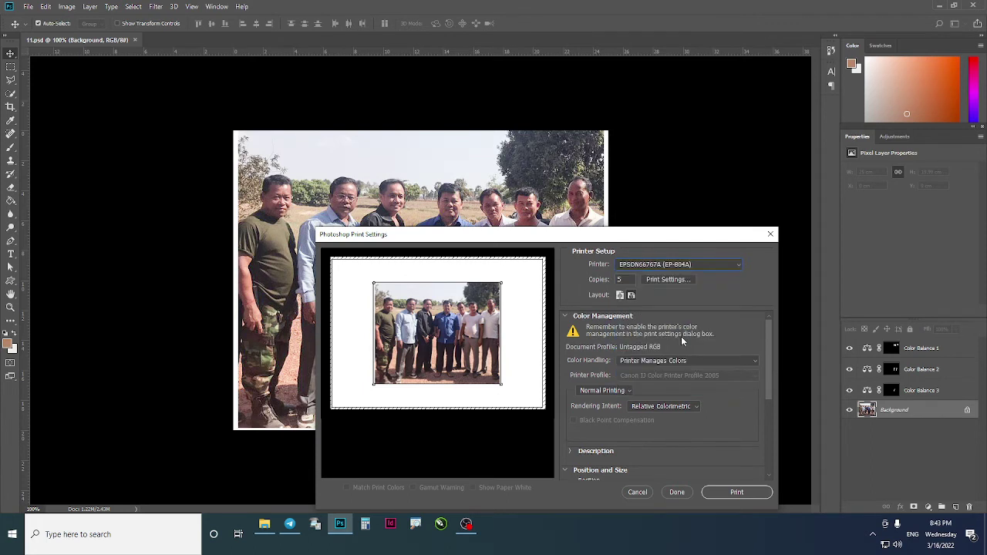
{"action": "double_click", "coordinate": [624, 279]}
{"action": "type", "text": "1"}
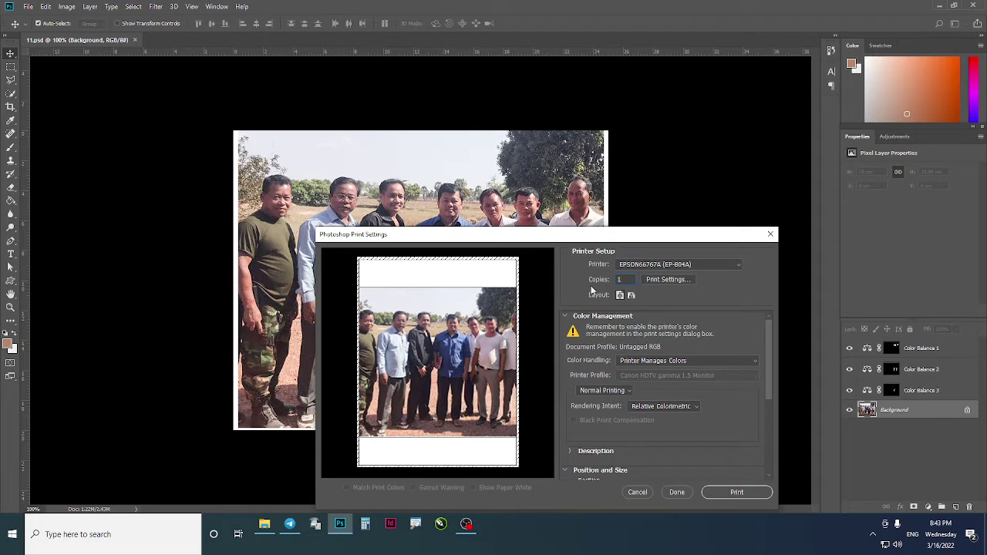
{"action": "left_click", "coordinate": [631, 296]}
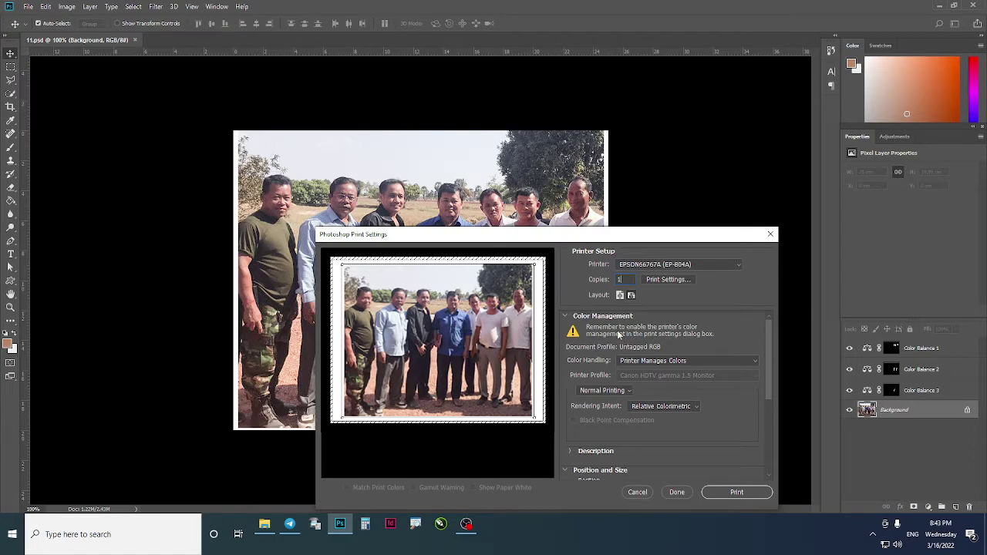
Examine the media types offered in the EP-804A printer's document properties
{"action": "left_click", "coordinate": [664, 282]}
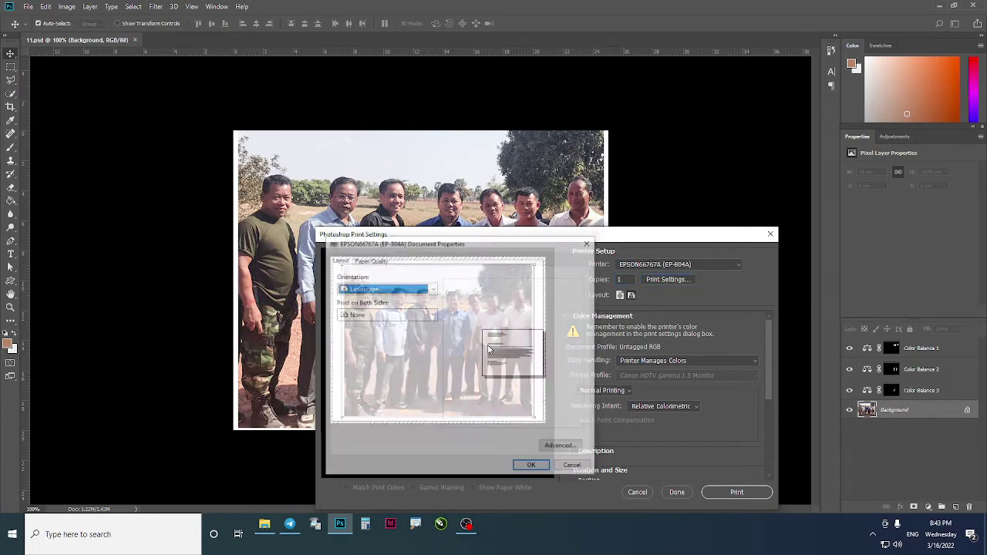
{"action": "left_click", "coordinate": [369, 261]}
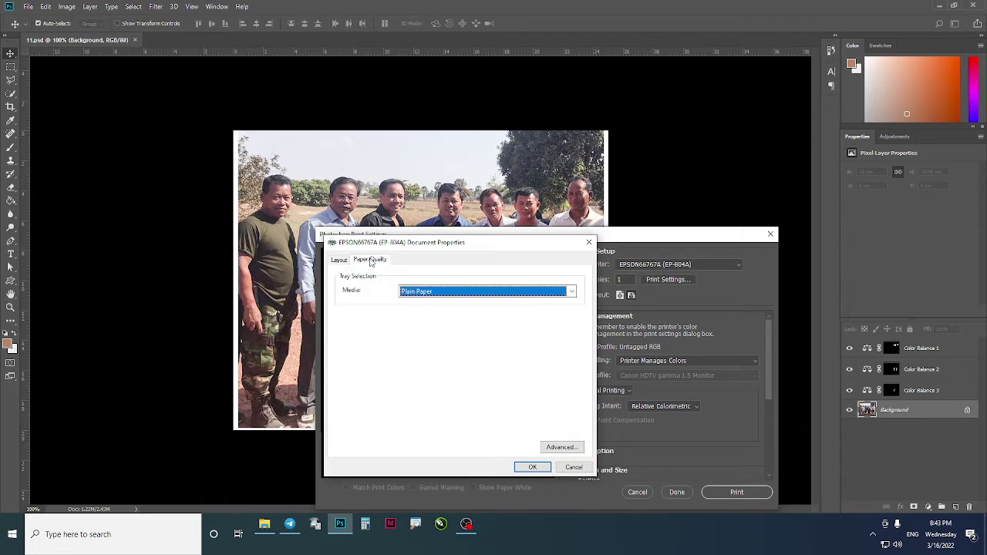
{"action": "left_click", "coordinate": [338, 260]}
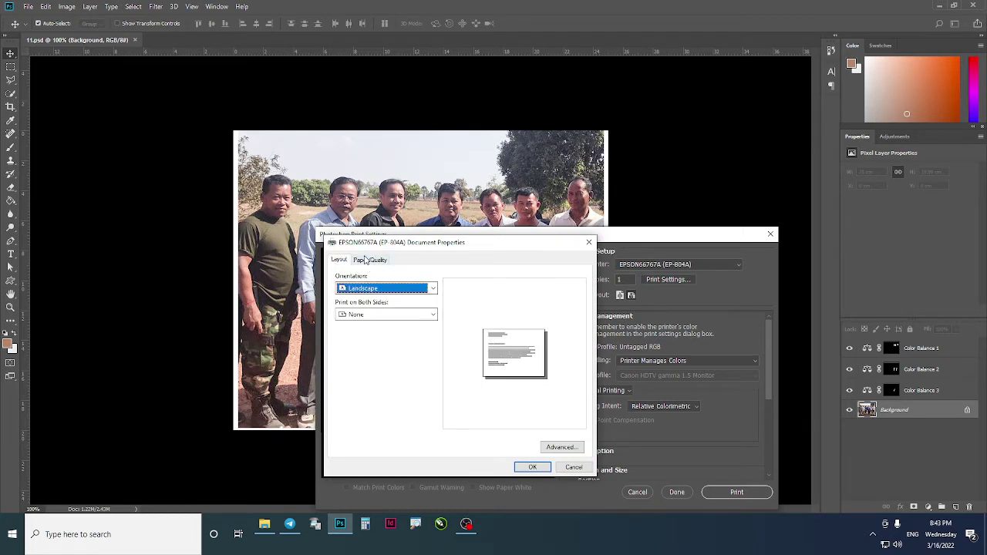
{"action": "left_click", "coordinate": [369, 260]}
{"action": "left_click", "coordinate": [571, 292]}
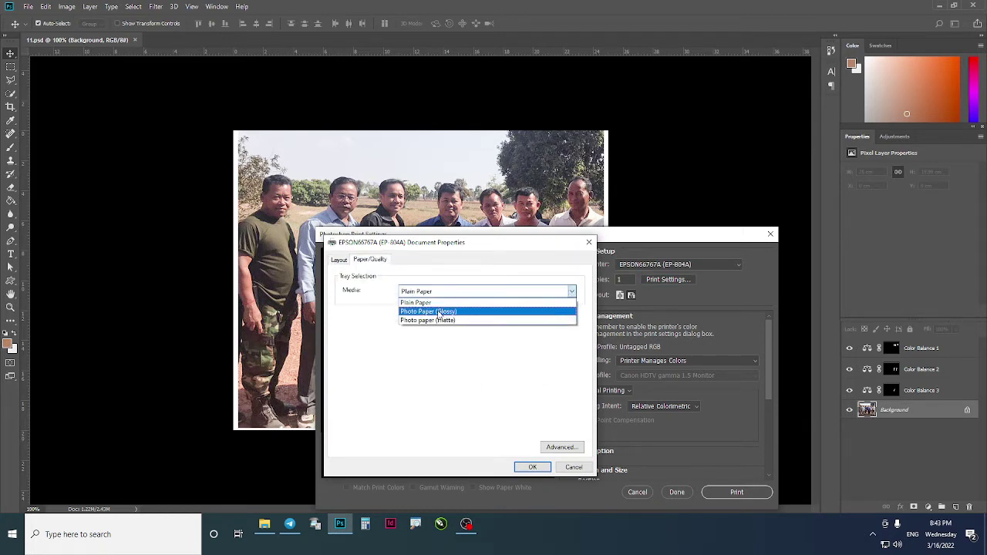
{"action": "left_click", "coordinate": [461, 298]}
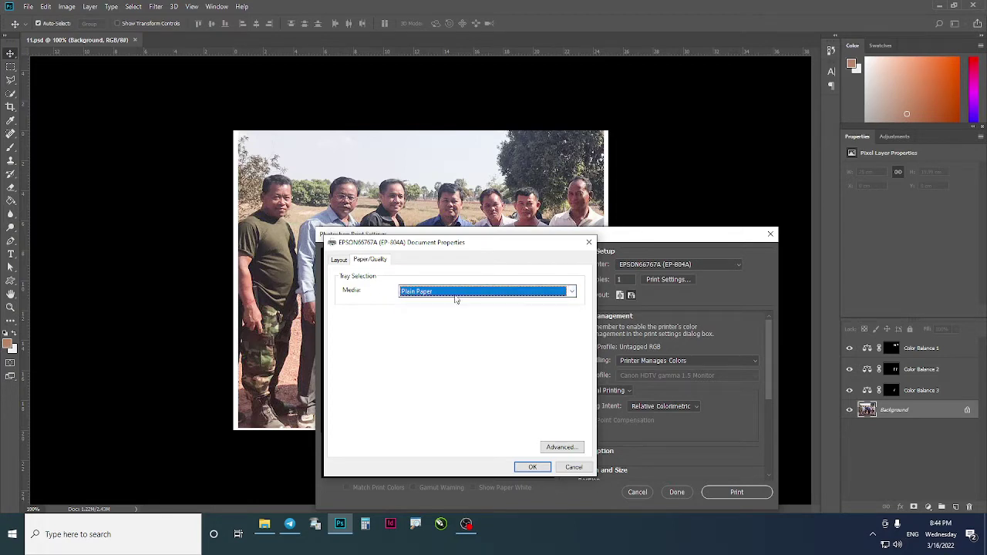
{"action": "left_click", "coordinate": [456, 295]}
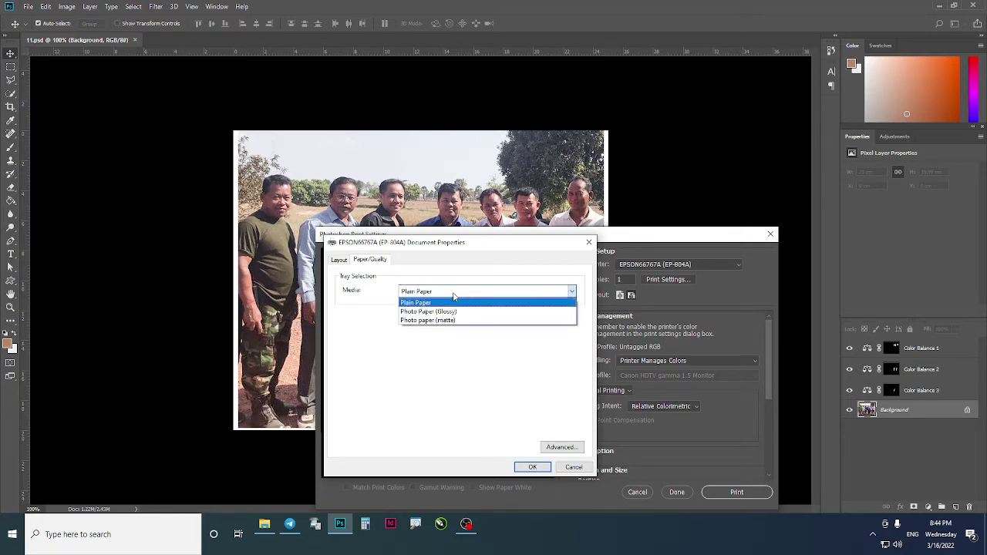
{"action": "left_click", "coordinate": [453, 300]}
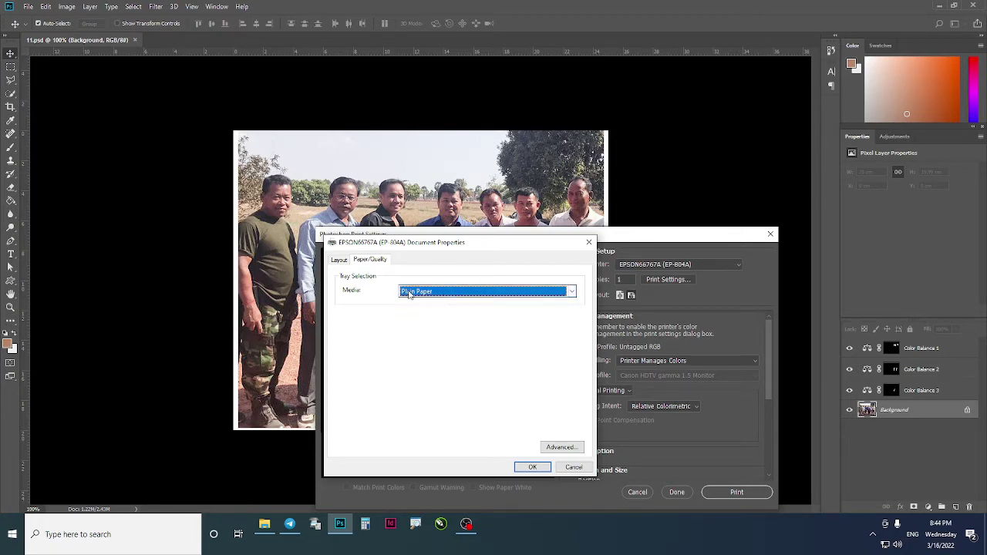
{"action": "left_click", "coordinate": [570, 294]}
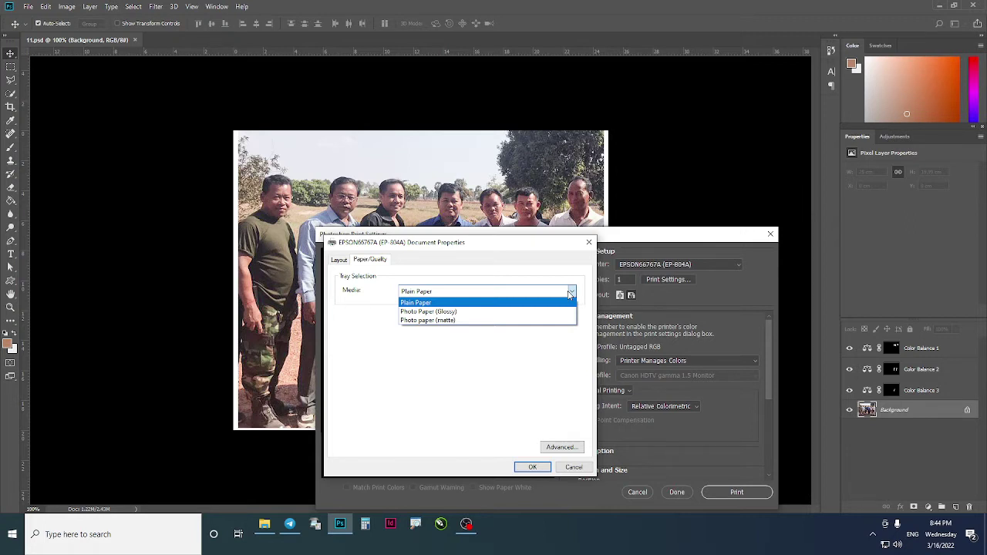
{"action": "left_click", "coordinate": [570, 294]}
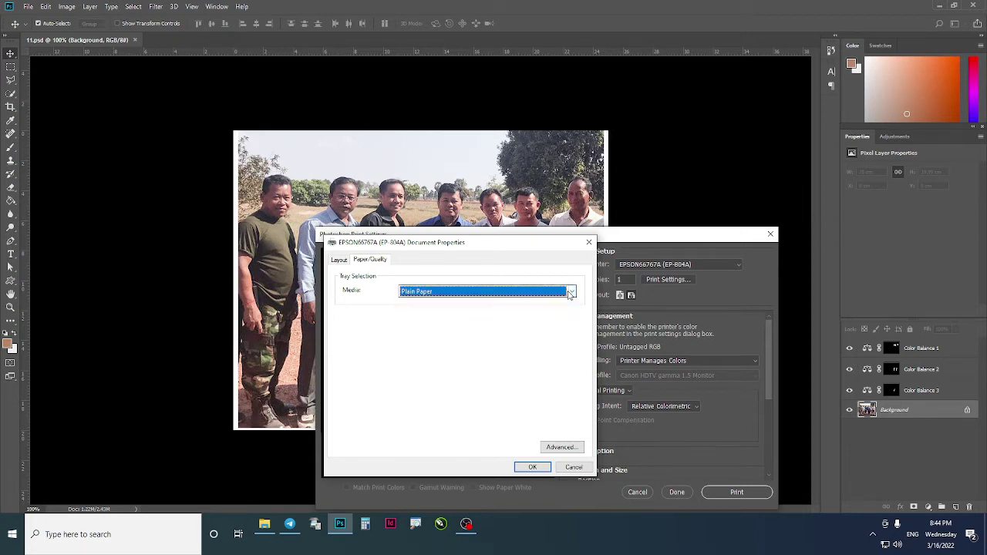
{"action": "left_click", "coordinate": [570, 292]}
Examine the orientation and two-sided printing options in the EP-804A printer's layout properties
{"action": "left_click", "coordinate": [336, 262]}
{"action": "left_click", "coordinate": [339, 259]}
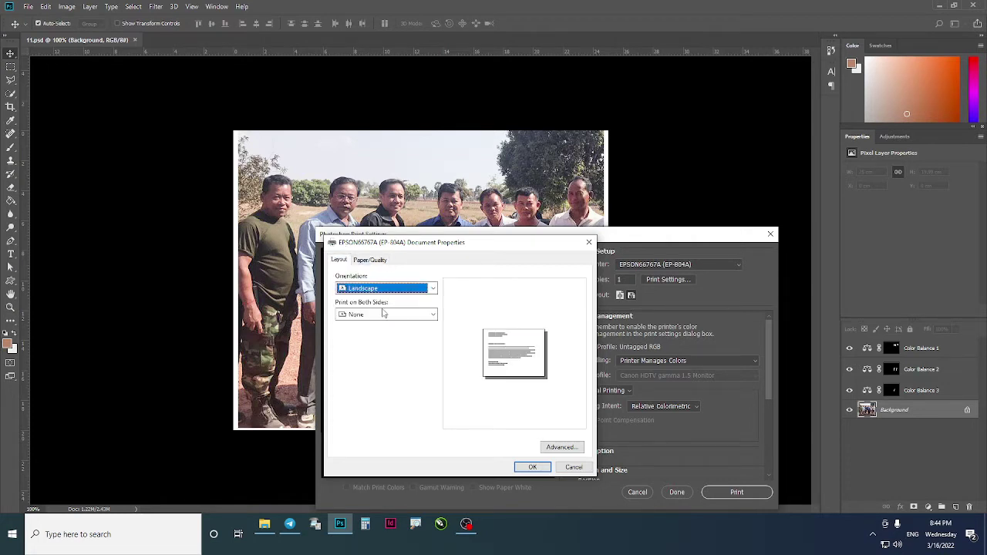
{"action": "left_click", "coordinate": [433, 288]}
{"action": "left_click", "coordinate": [436, 288]}
{"action": "left_click", "coordinate": [358, 316]}
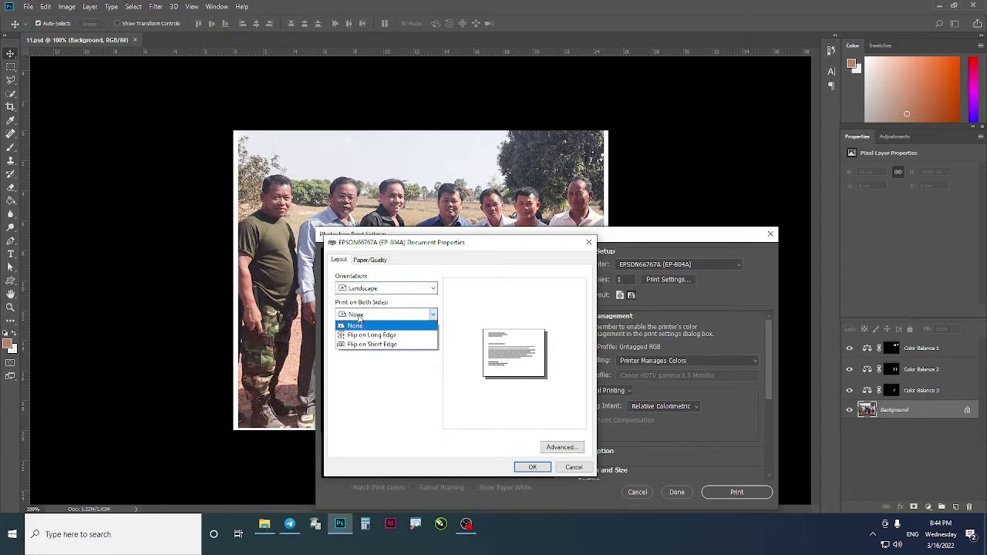
{"action": "left_click", "coordinate": [378, 264]}
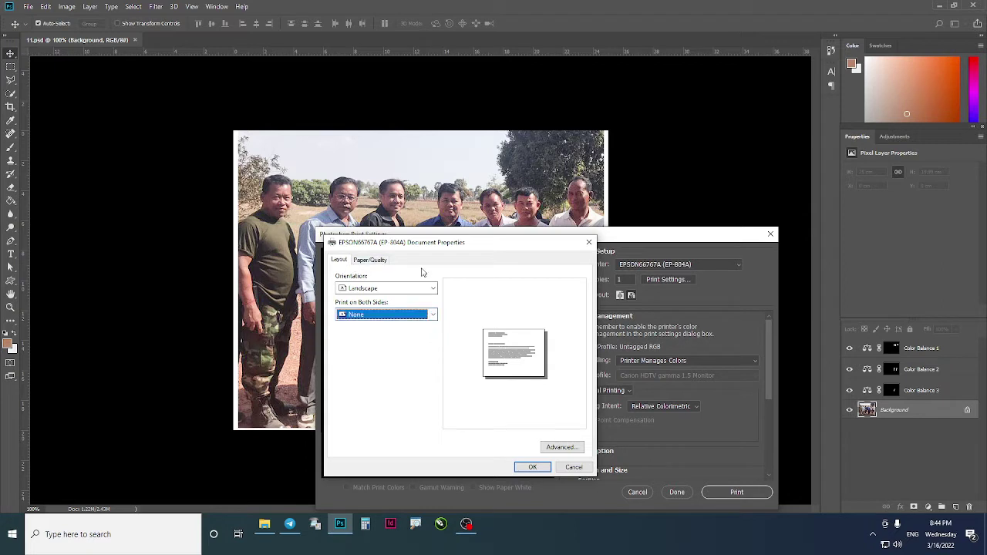
Examine the paper sizes in the printer's advanced options, and close all print dialogs without printing
{"action": "left_click", "coordinate": [562, 447]}
{"action": "left_click", "coordinate": [458, 309]}
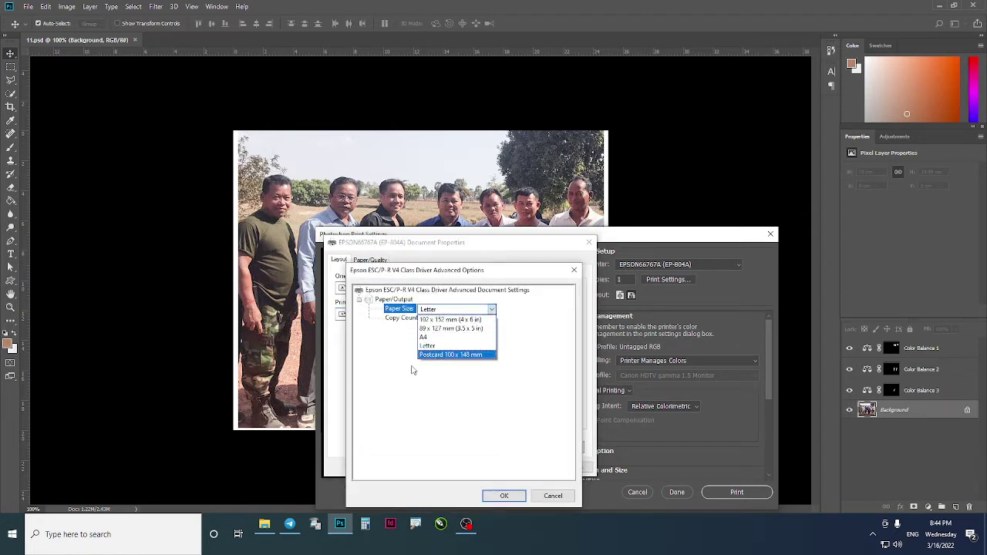
{"action": "left_click", "coordinate": [458, 396]}
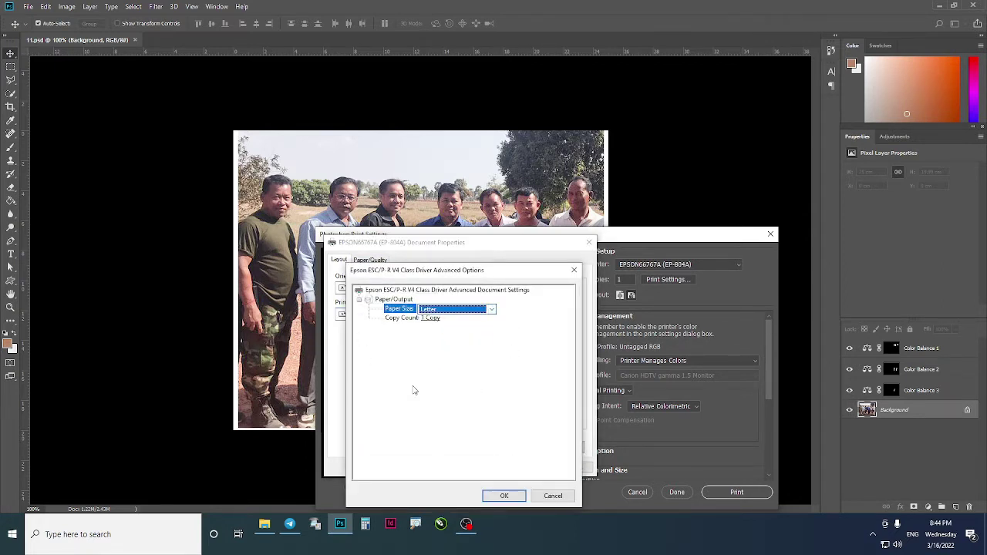
{"action": "left_click", "coordinate": [553, 496]}
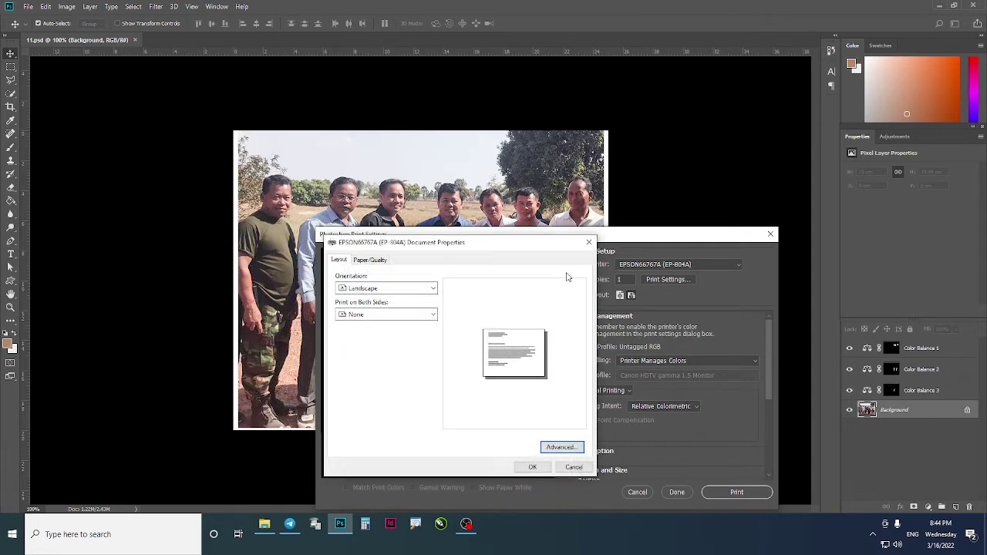
{"action": "left_click", "coordinate": [589, 242]}
{"action": "left_click", "coordinate": [770, 234]}
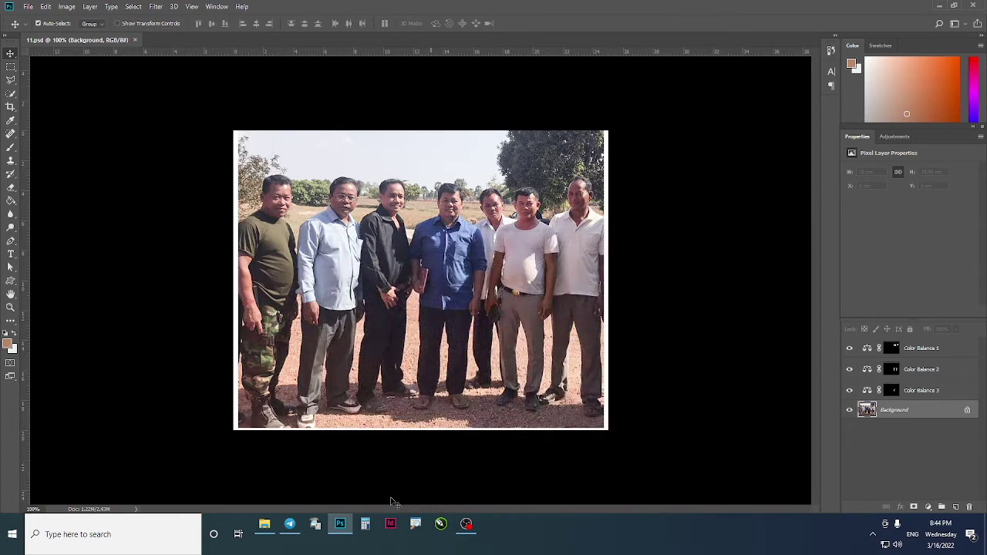
Switch to File Explorer, open the Printer Driver folder inside DATA SHARE on Local Disk (D:), and refresh it
{"action": "left_click", "coordinate": [262, 525]}
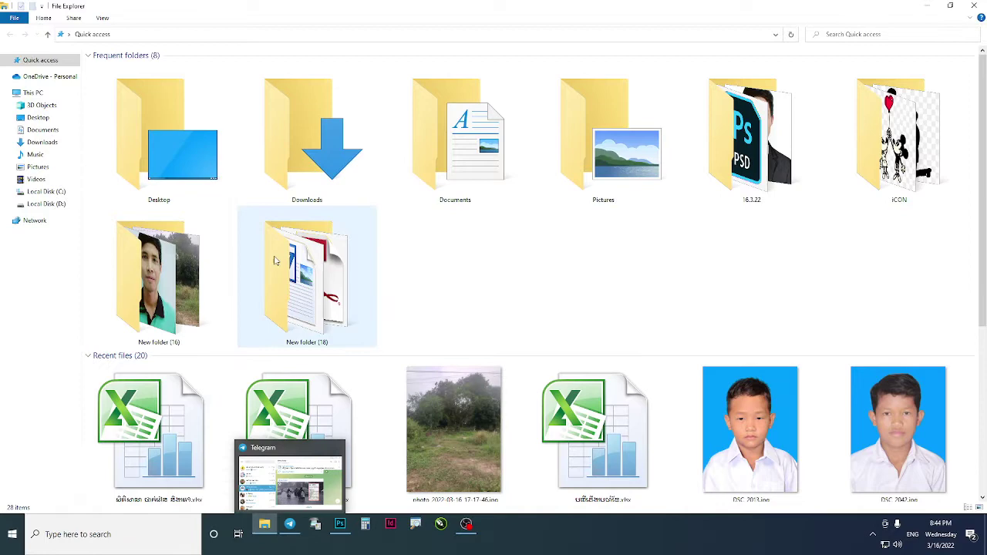
{"action": "left_click", "coordinate": [35, 204]}
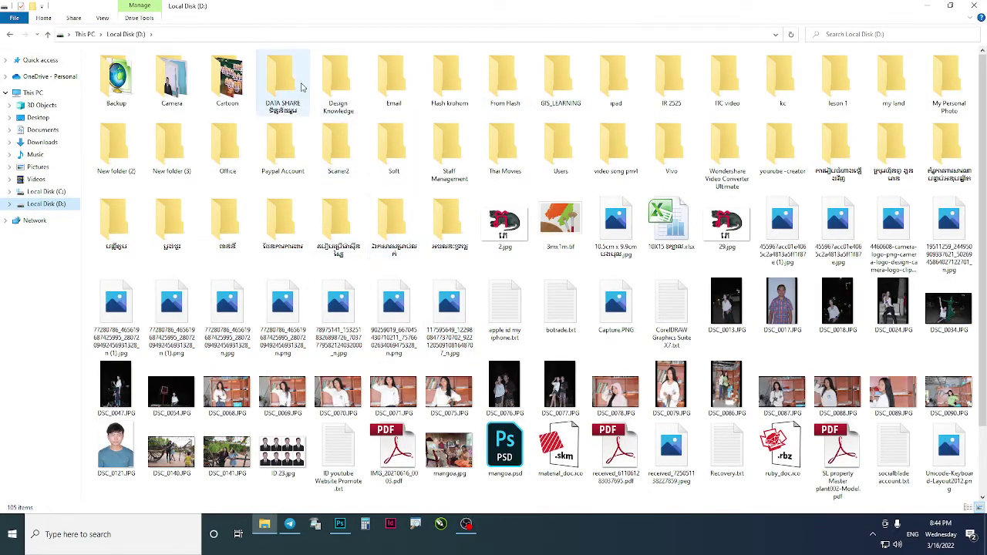
{"action": "double_click", "coordinate": [293, 83]}
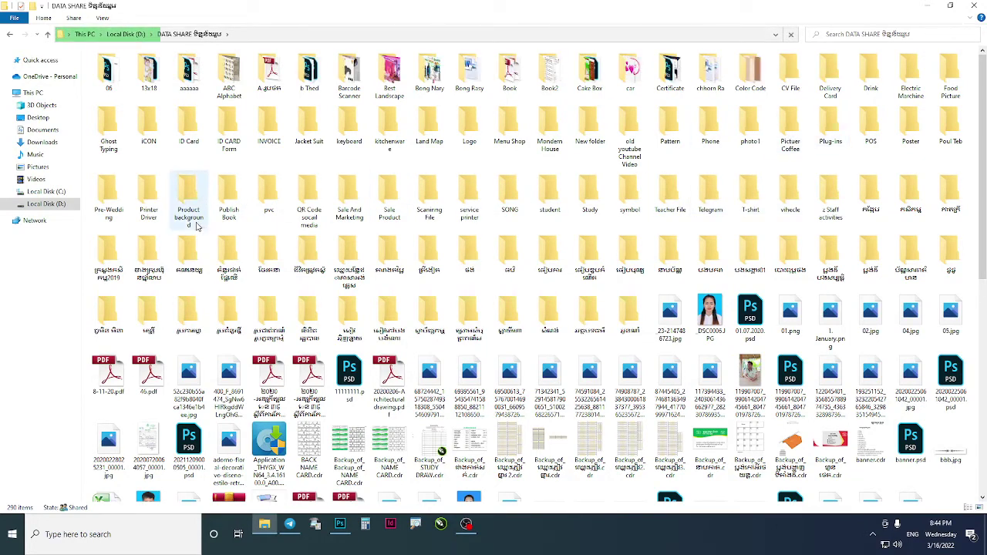
{"action": "double_click", "coordinate": [149, 207]}
{"action": "right_click", "coordinate": [276, 305]}
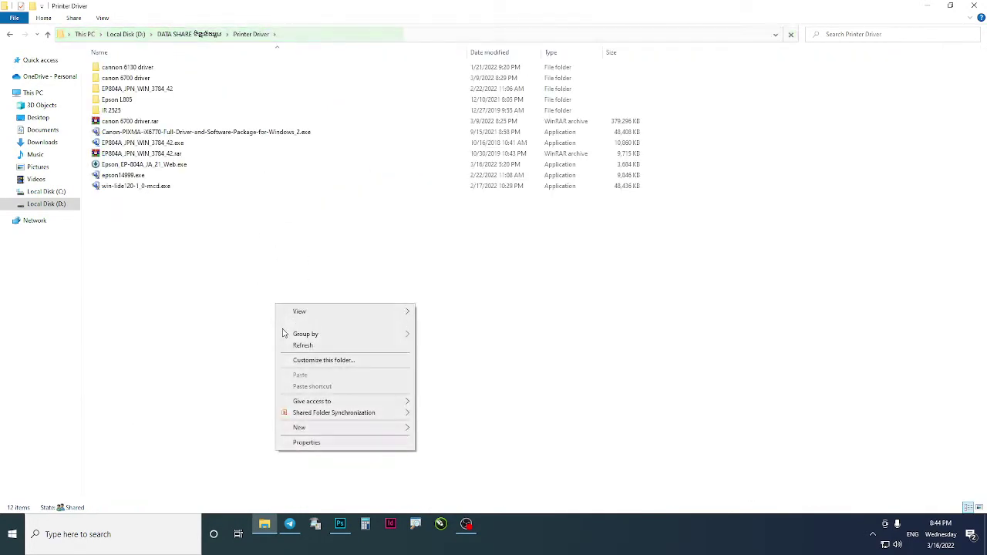
{"action": "left_click", "coordinate": [302, 345]}
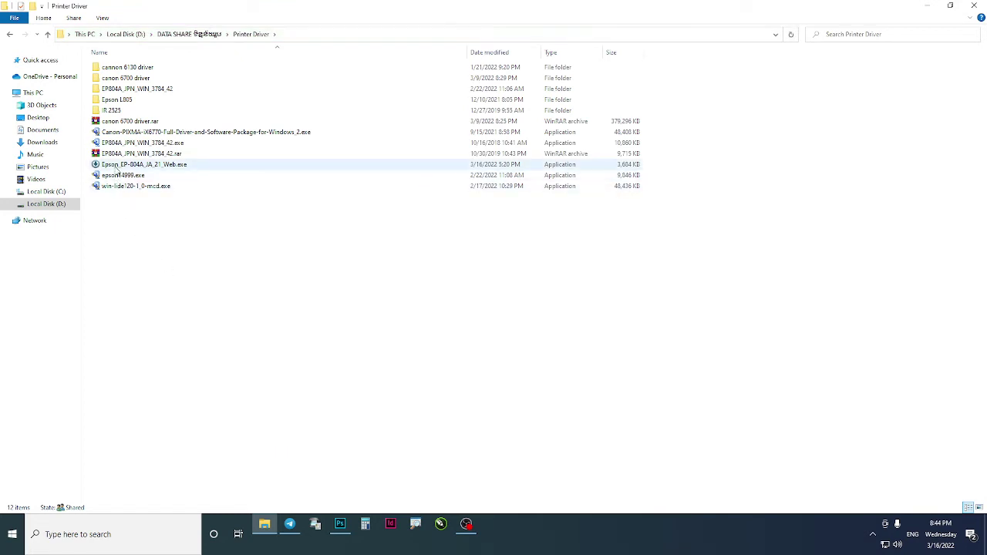
Run the installer Epson_EP-804A_JA_21_Web.exe as administrator
{"action": "left_click", "coordinate": [118, 170]}
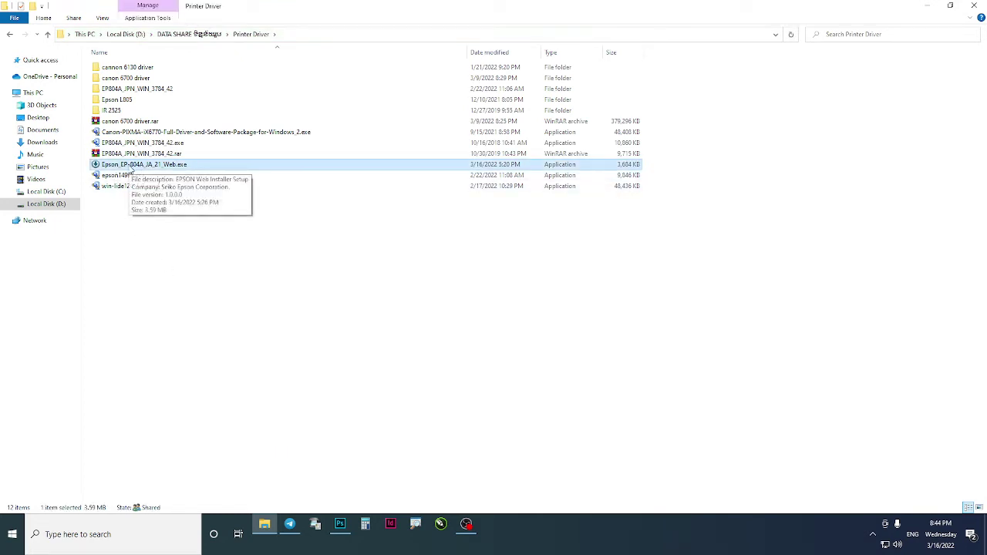
{"action": "right_click", "coordinate": [130, 166]}
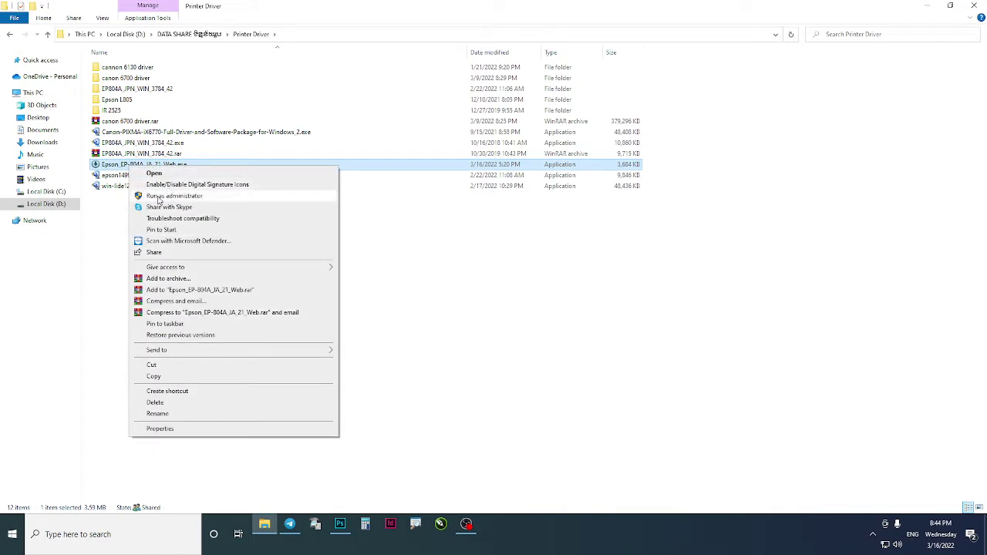
{"action": "left_click", "coordinate": [117, 167]}
{"action": "right_click", "coordinate": [114, 165]}
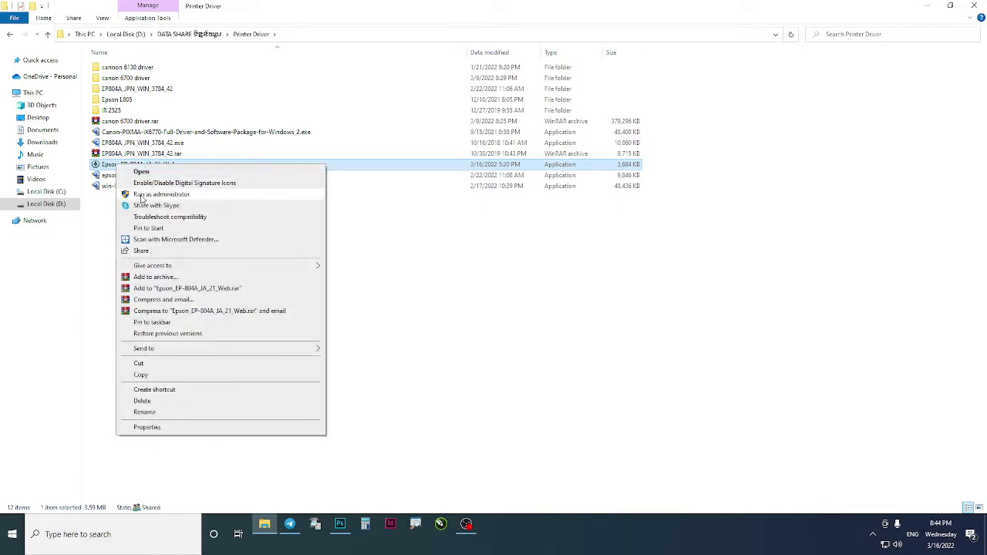
{"action": "left_click", "coordinate": [165, 196]}
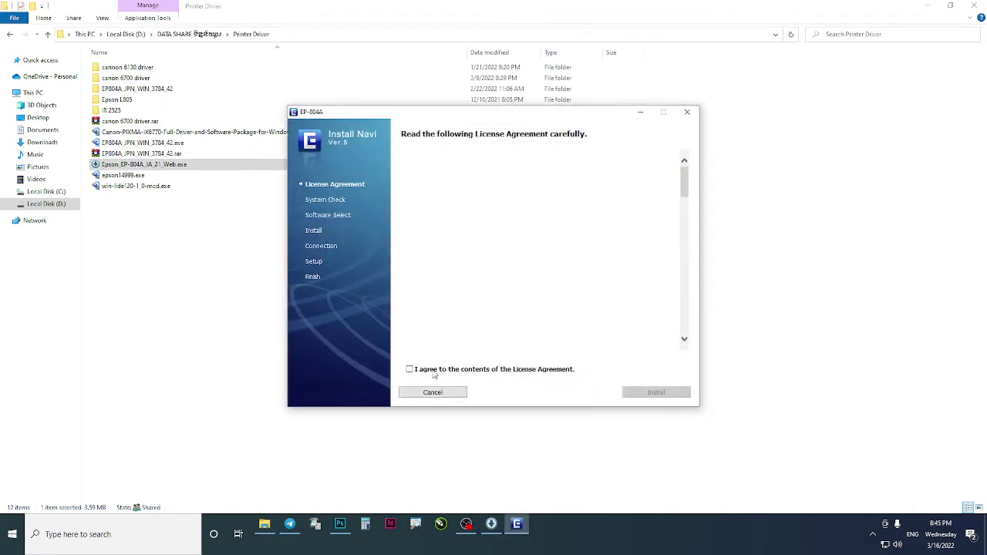
Accept the EP-804A License Agreement, skim its text, and start the software installation
{"action": "left_click", "coordinate": [409, 370]}
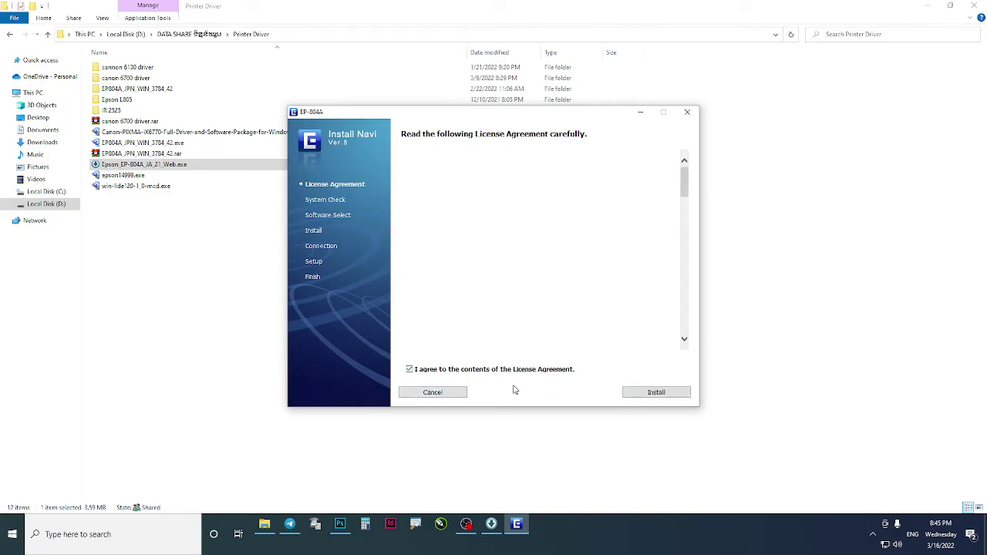
{"action": "mouse_move", "coordinate": [685, 184]}
{"action": "left_mouse_down"}
{"action": "mouse_move", "coordinate": [682, 342]}
{"action": "mouse_move", "coordinate": [684, 179]}
{"action": "left_mouse_up"}
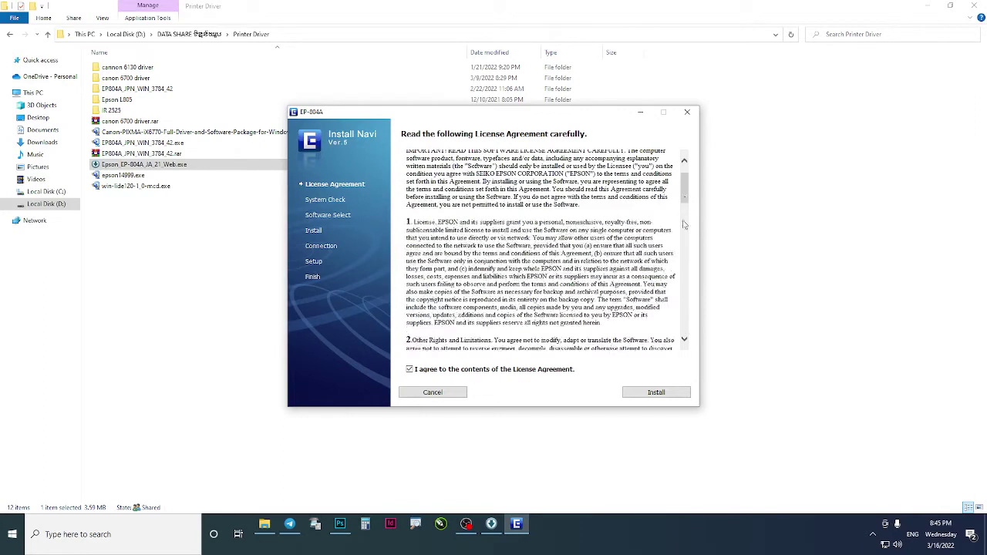
{"action": "left_click", "coordinate": [646, 395]}
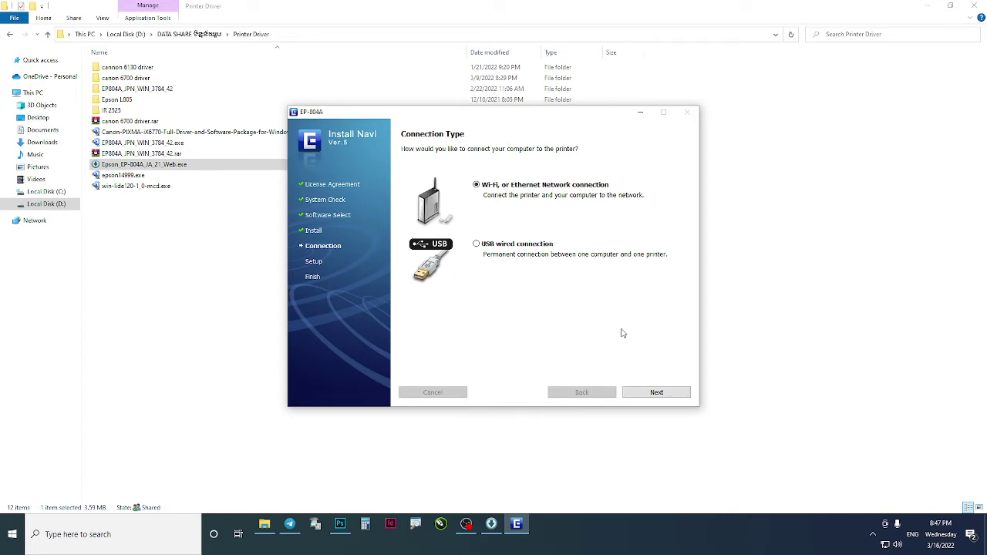
Choose a Wi-Fi or Ethernet network connection, first-time setup, and the Wi-Fi/network connection type for the printer
{"action": "left_click", "coordinate": [653, 391]}
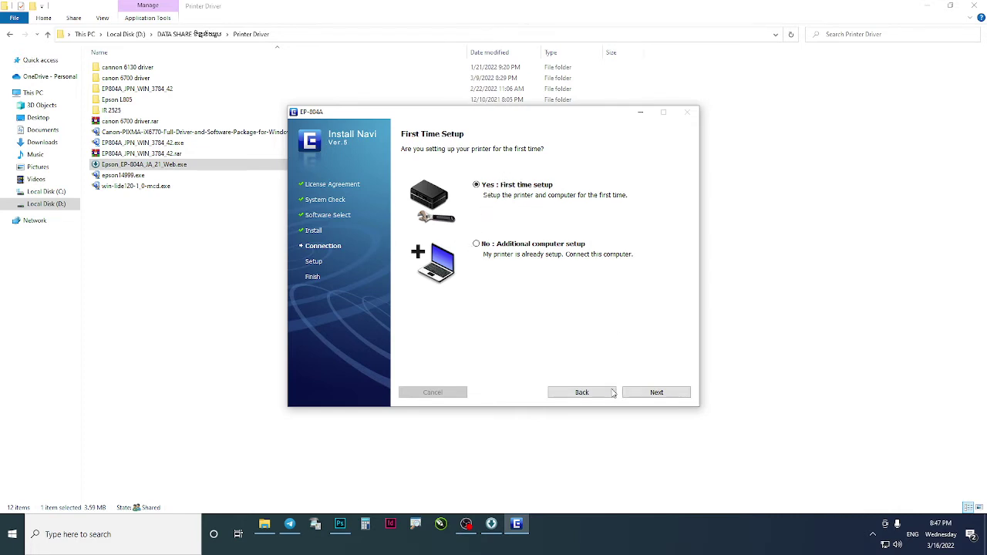
{"action": "left_click", "coordinate": [656, 395]}
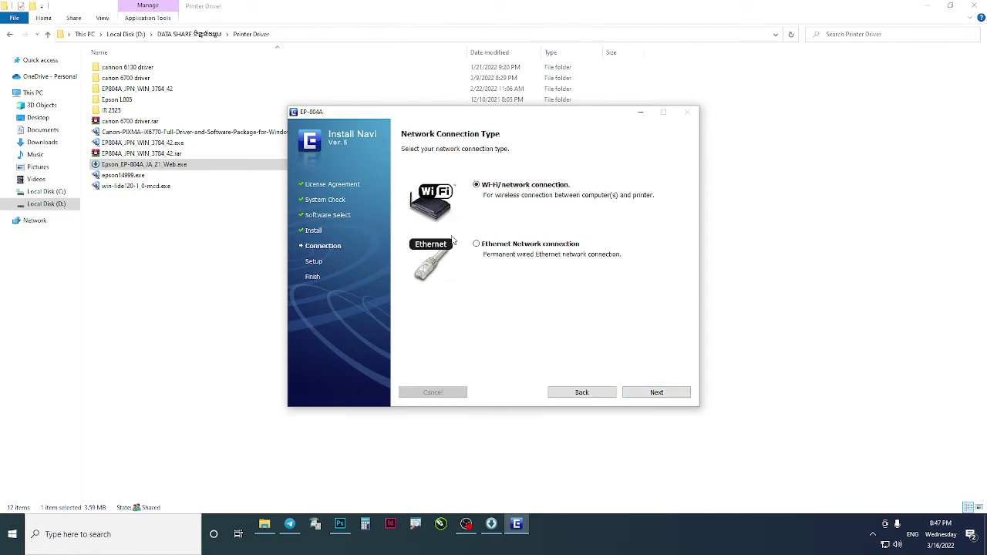
{"action": "left_click", "coordinate": [656, 393]}
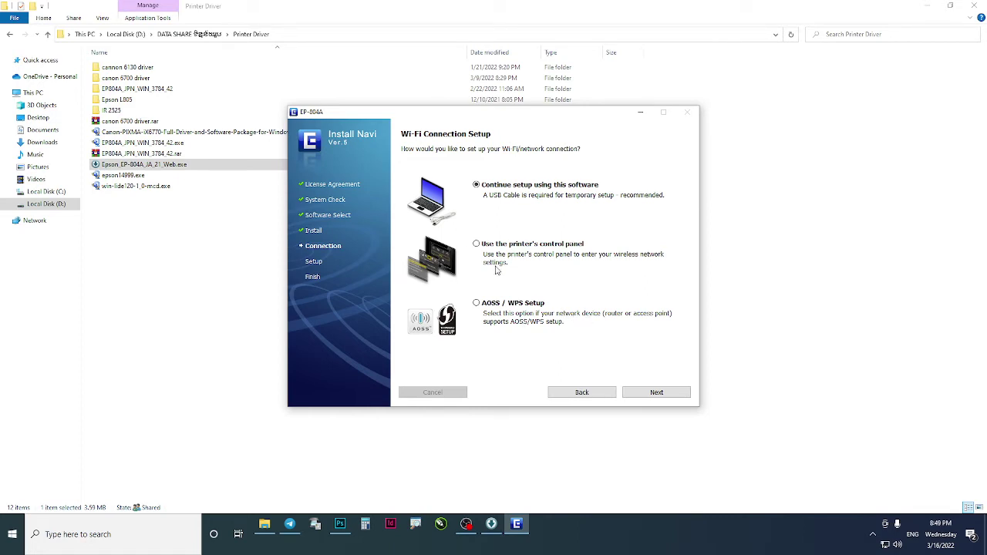
Set up Wi-Fi using the printer's control panel, and allow EpsonNet Setup access through Windows Firewall
{"action": "left_click", "coordinate": [476, 244]}
{"action": "left_click", "coordinate": [656, 393]}
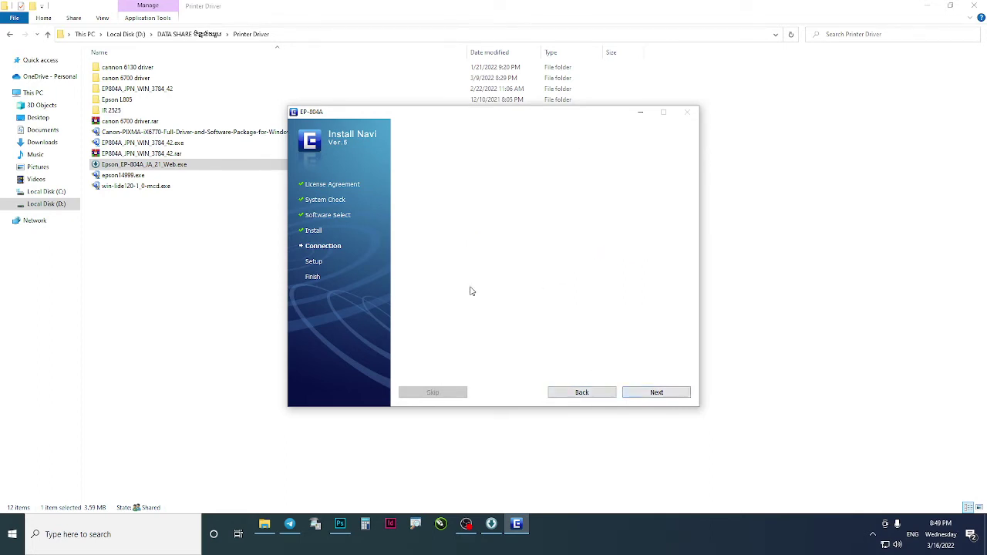
{"action": "left_click", "coordinate": [656, 393]}
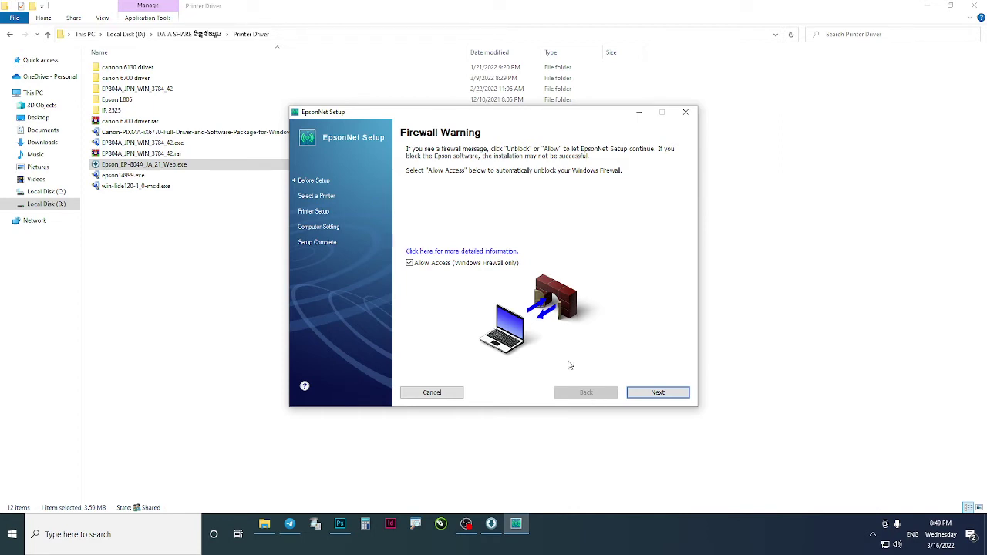
{"action": "left_click", "coordinate": [647, 393]}
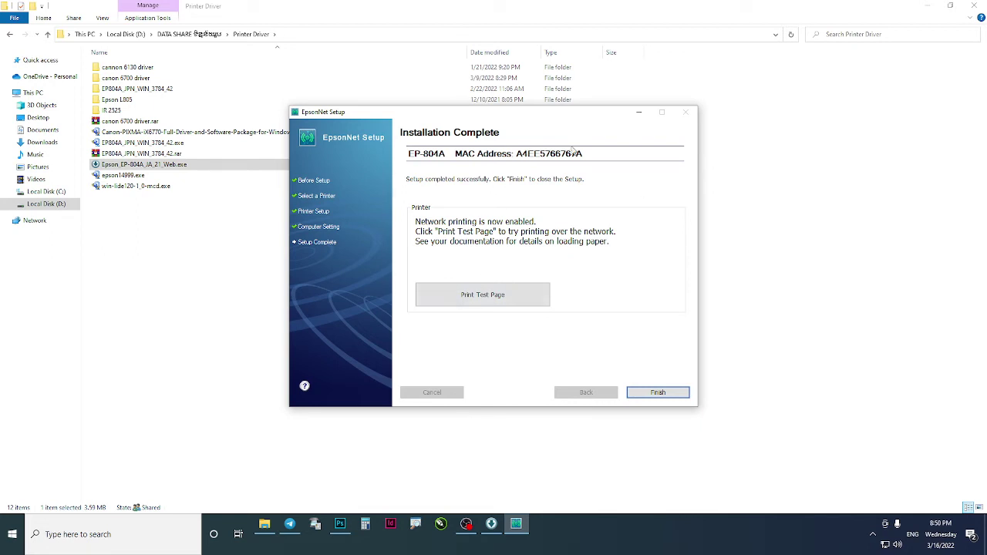
Print a test page over the network from the Installation Complete page
{"action": "left_click", "coordinate": [490, 296]}
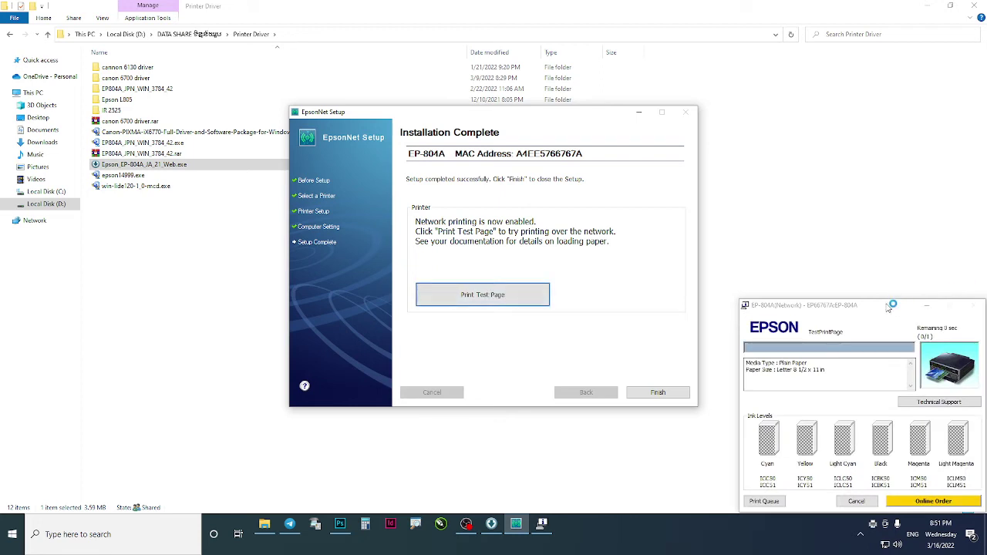
{"action": "left_click_drag", "start_coordinate": [865, 294], "coordinate": [865, 275]}
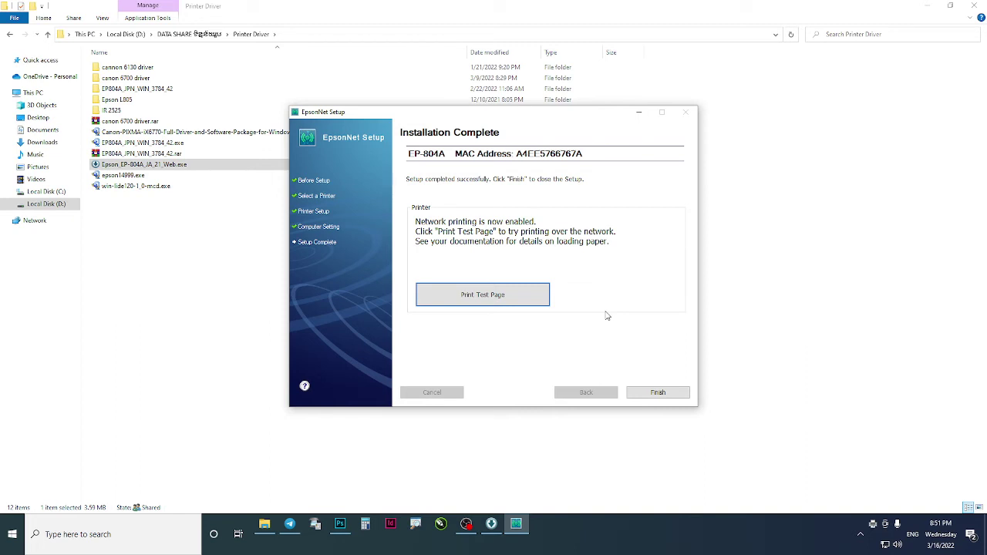
Finish EpsonNet Setup and the EP-804A installer without restarting the computer, and close File Explorer
{"action": "left_click", "coordinate": [649, 394]}
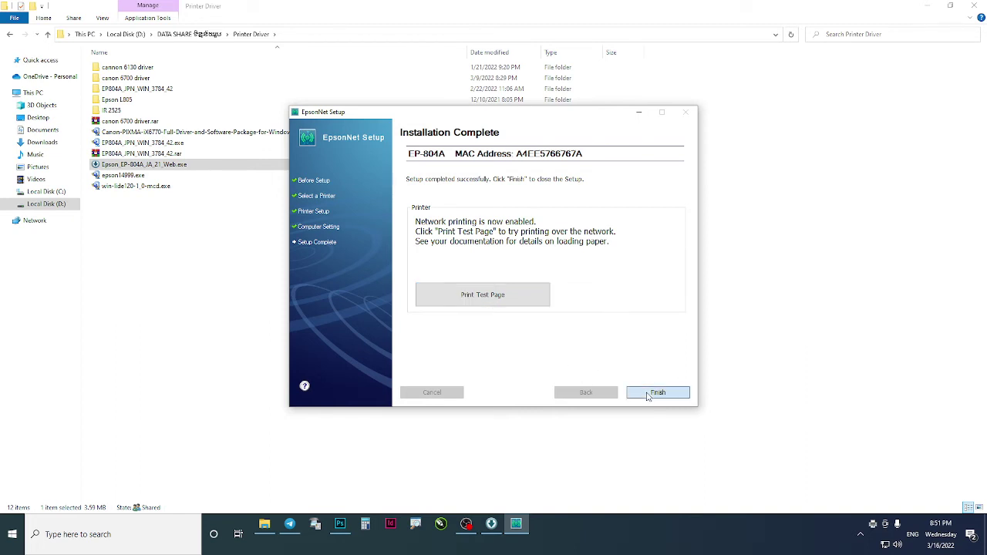
{"action": "left_click", "coordinate": [975, 5]}
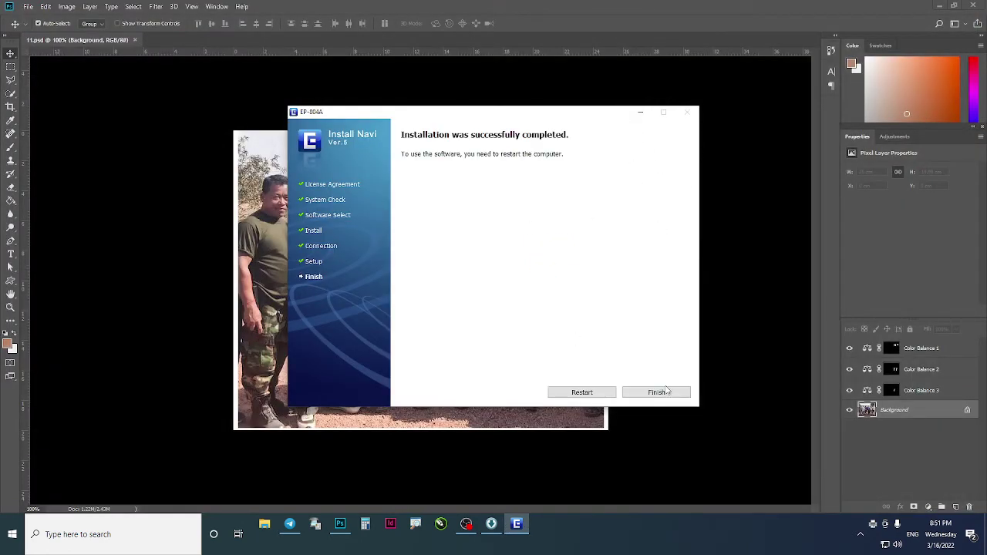
{"action": "left_click", "coordinate": [656, 393]}
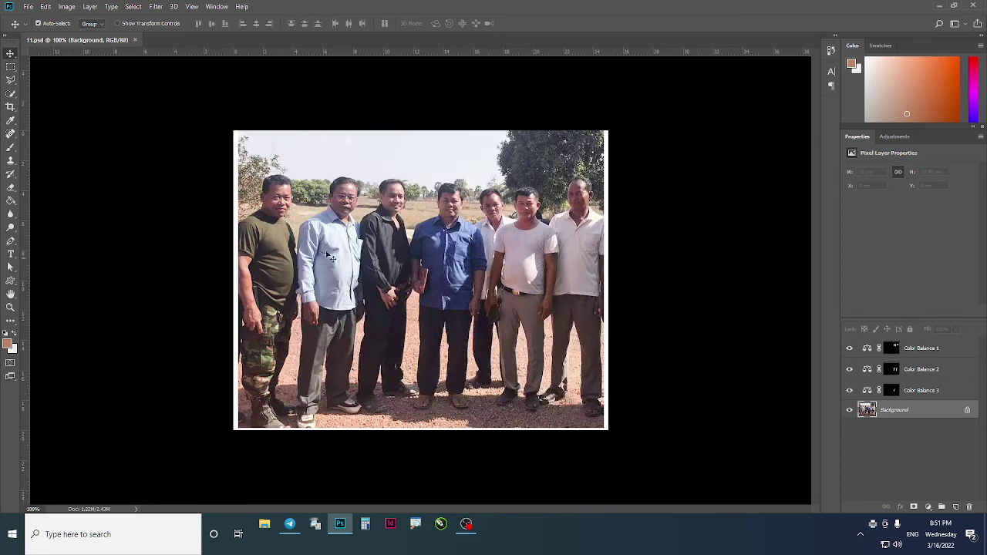
Minimize Photoshop and open Devices and Printers from a maximized Control Panel window
{"action": "left_click", "coordinate": [938, 5]}
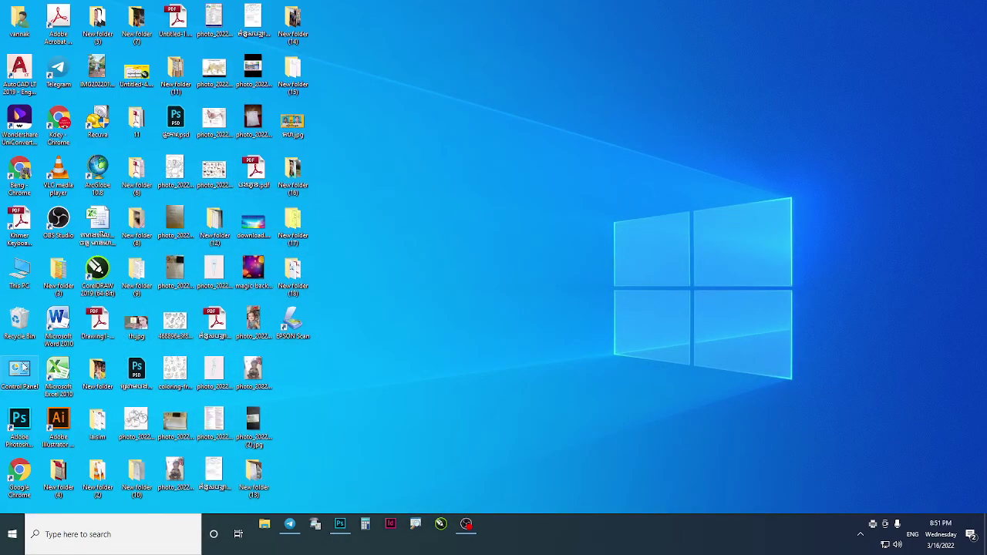
{"action": "double_click", "coordinate": [21, 370]}
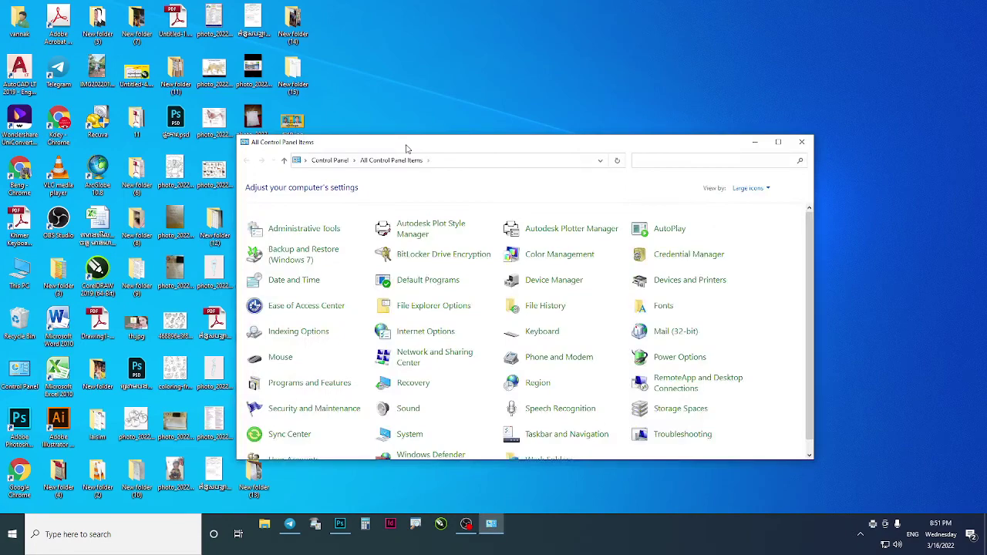
{"action": "left_click", "coordinate": [776, 143]}
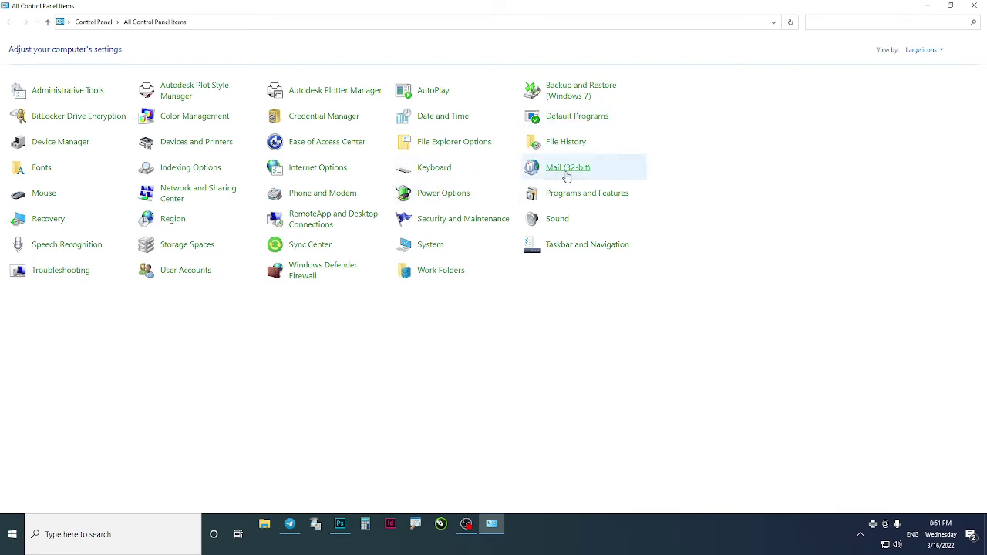
{"action": "left_click", "coordinate": [195, 141]}
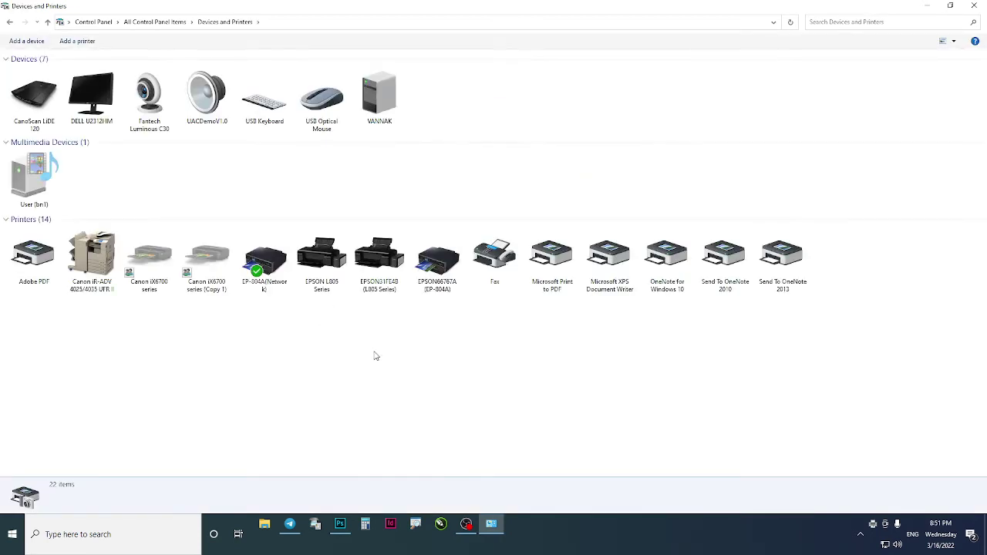
Examine the EP-804A(Network) and EPSON66767A (EP-804A) printers and the latter's available commands
{"action": "left_click", "coordinate": [272, 278]}
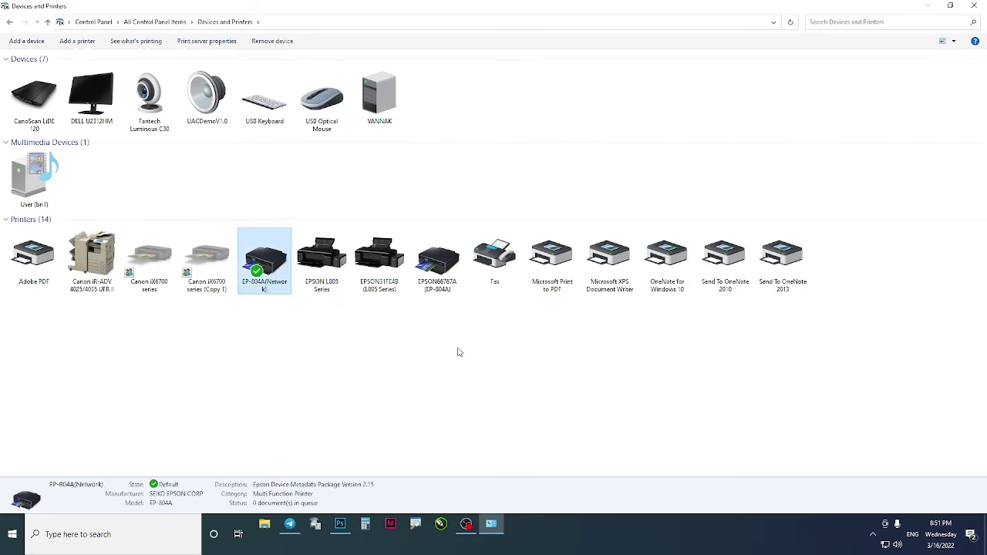
{"action": "left_click", "coordinate": [443, 288]}
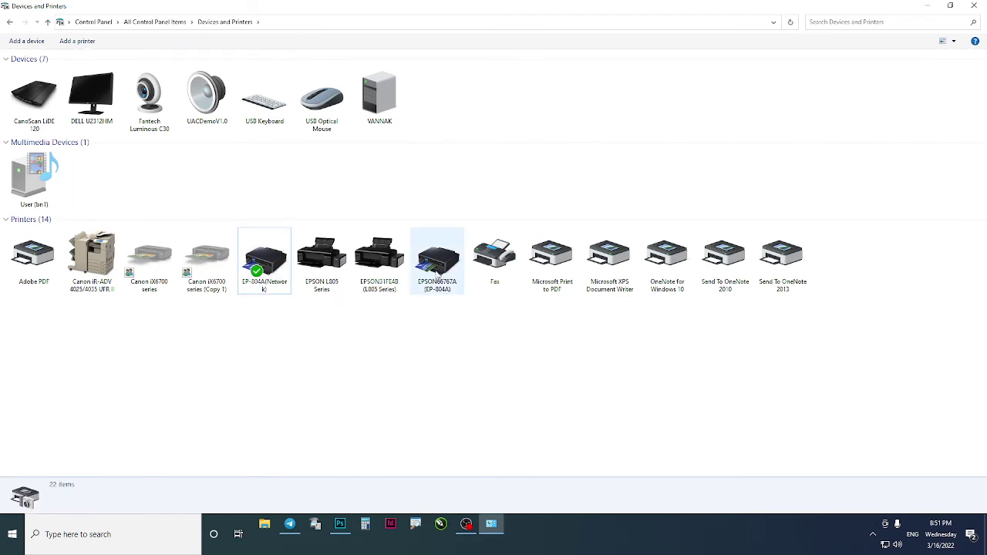
{"action": "right_click", "coordinate": [436, 263]}
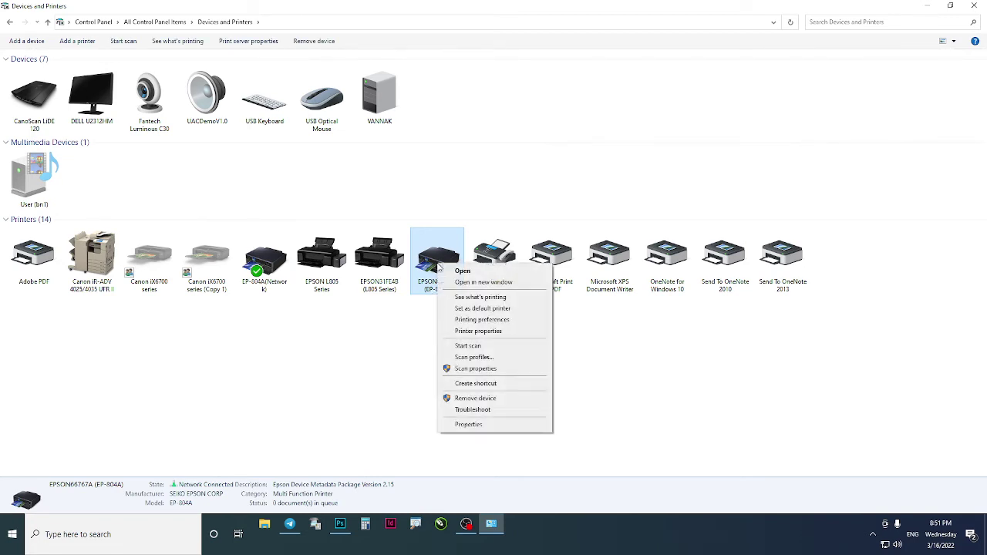
{"action": "left_click", "coordinate": [414, 370]}
{"action": "left_click", "coordinate": [436, 282]}
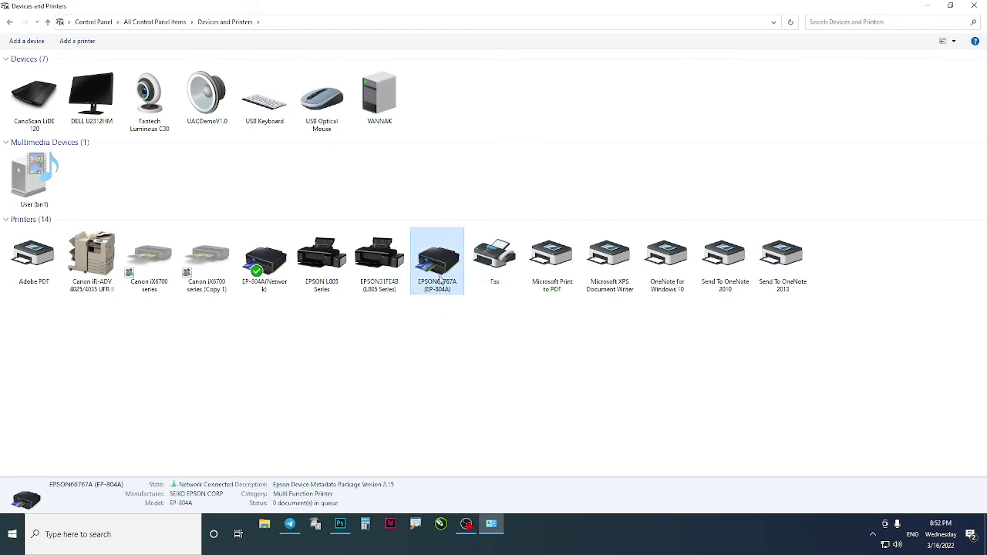
Switch to Photoshop and open the EPSON66767A (EP-804A) driver's print settings for 11.psd
{"action": "left_click", "coordinate": [340, 525]}
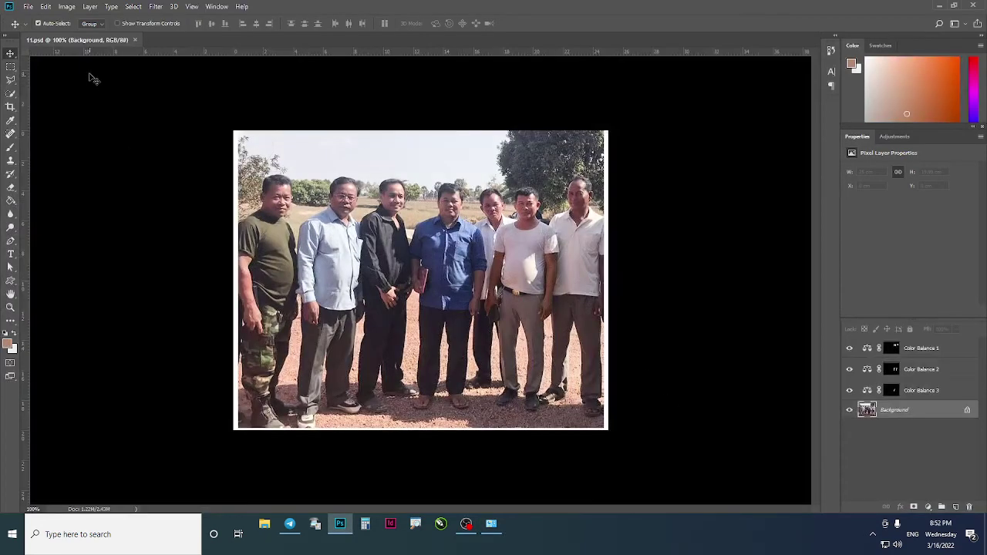
{"action": "left_click", "coordinate": [29, 7]}
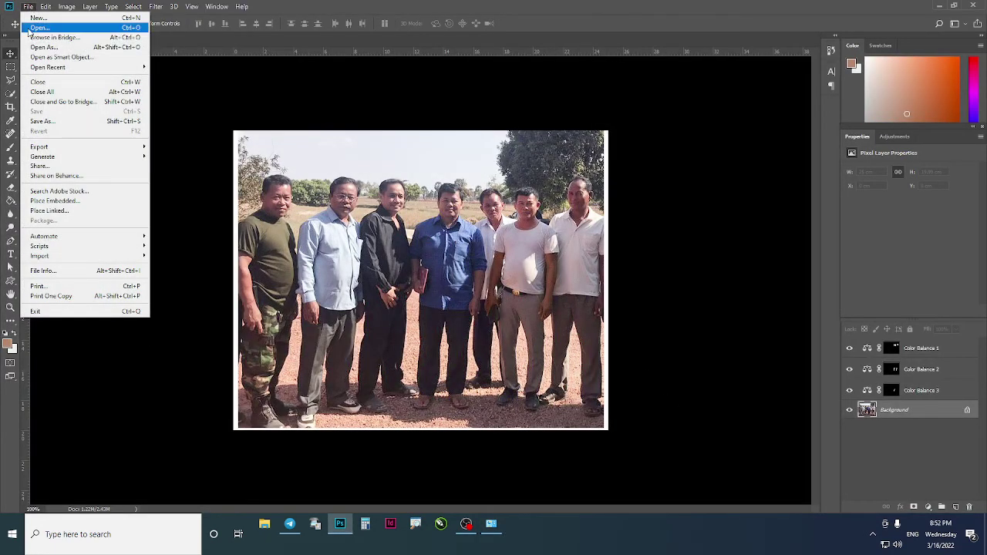
{"action": "left_click", "coordinate": [44, 286]}
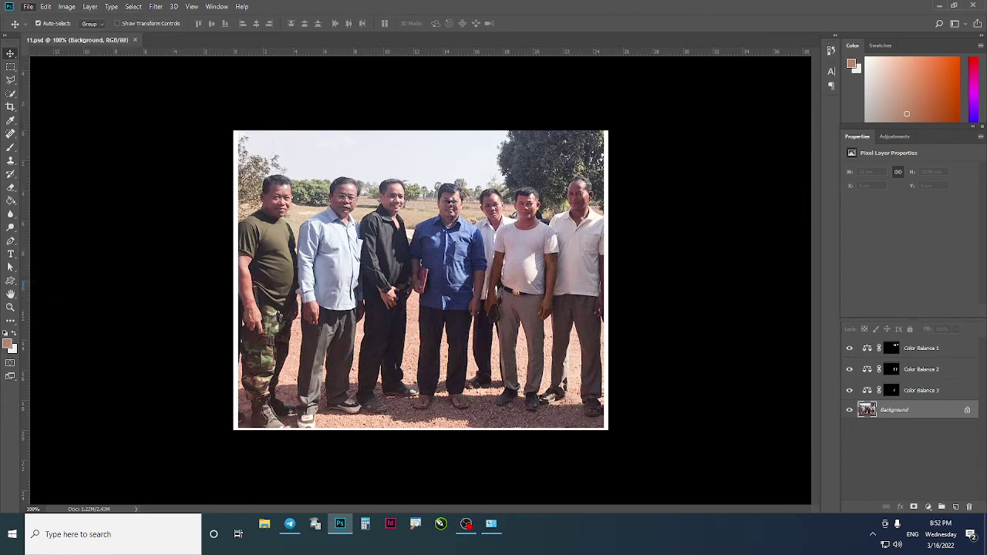
{"action": "left_click", "coordinate": [679, 283]}
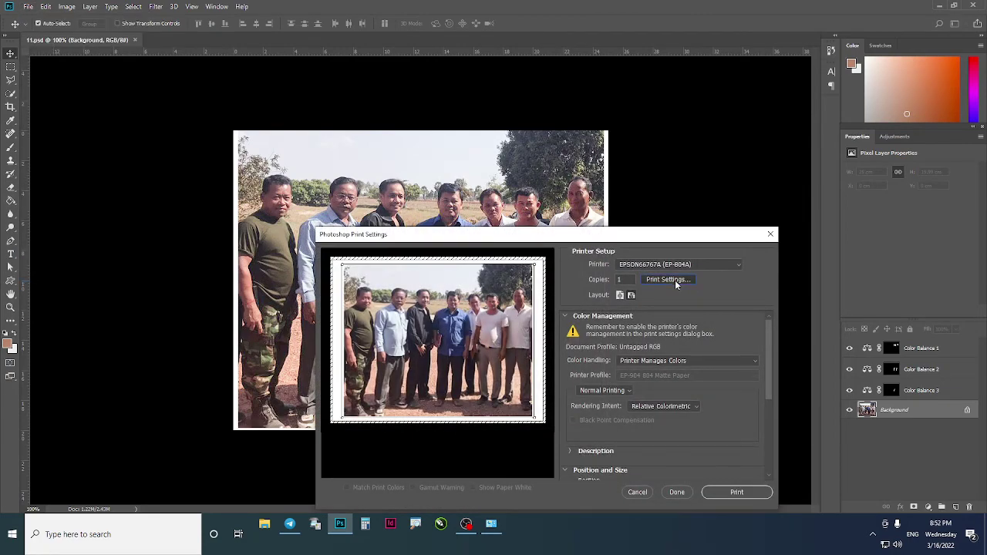
Examine the available media types in the EP-804A printer properties, and close the properties without changes
{"action": "left_click", "coordinate": [426, 272]}
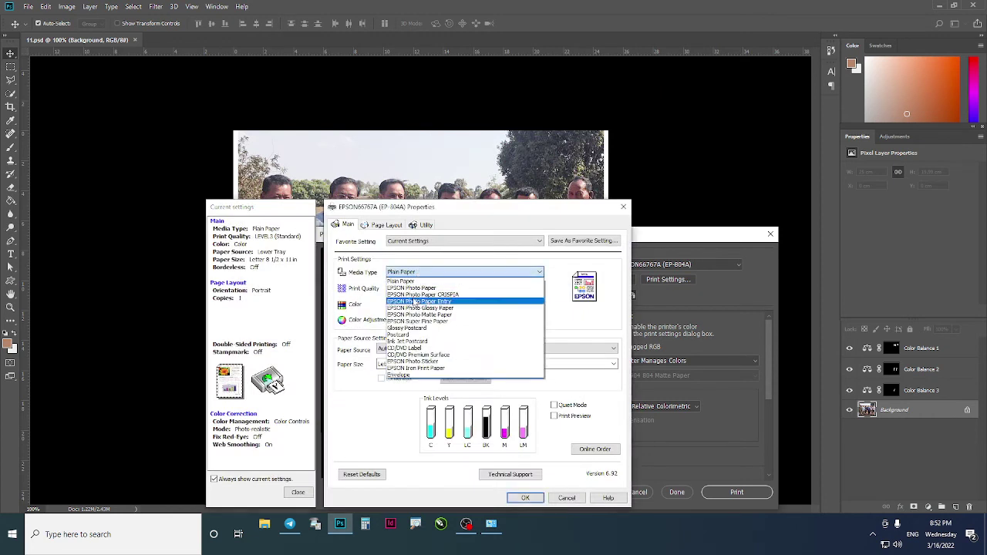
{"action": "left_click", "coordinate": [431, 273]}
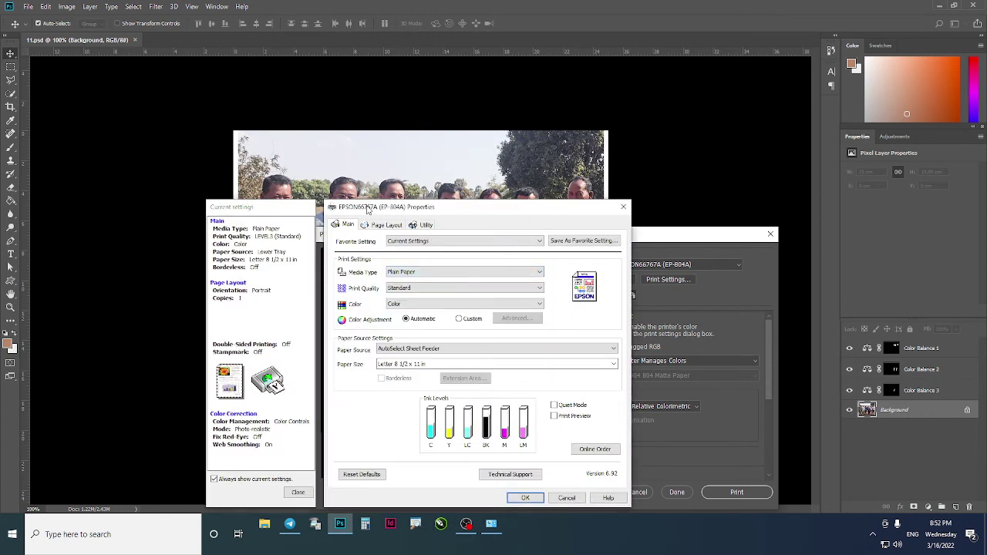
{"action": "left_click", "coordinate": [423, 273]}
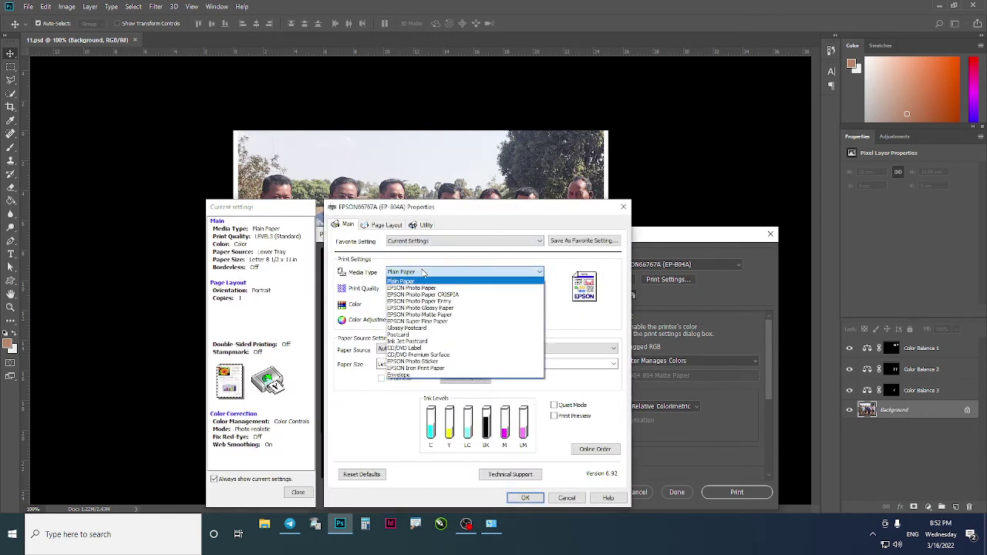
{"action": "left_click", "coordinate": [625, 207]}
{"action": "left_click", "coordinate": [624, 207]}
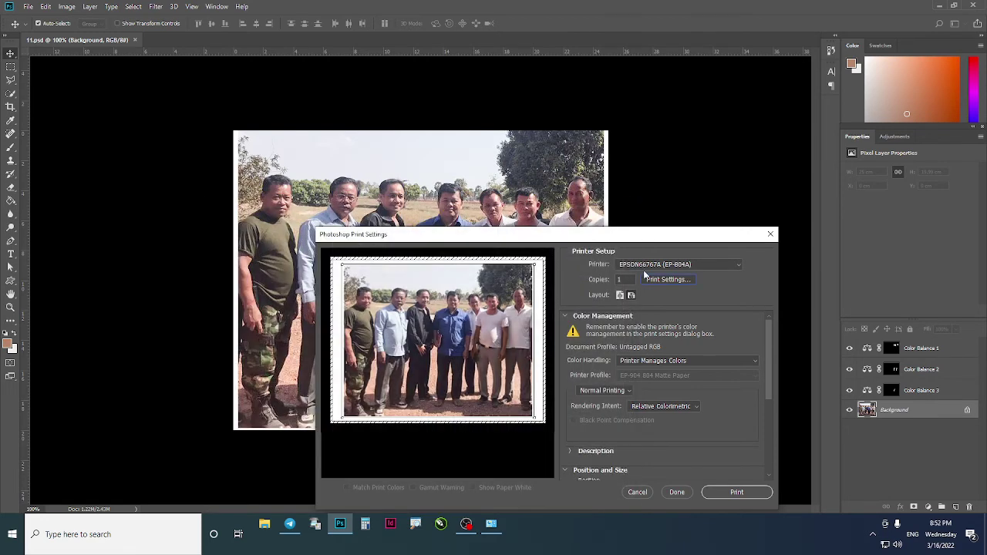
Choose EPSON66767A (EP-804A) as the printer again and reopen its print settings
{"action": "left_click", "coordinate": [675, 266]}
{"action": "left_click", "coordinate": [660, 347]}
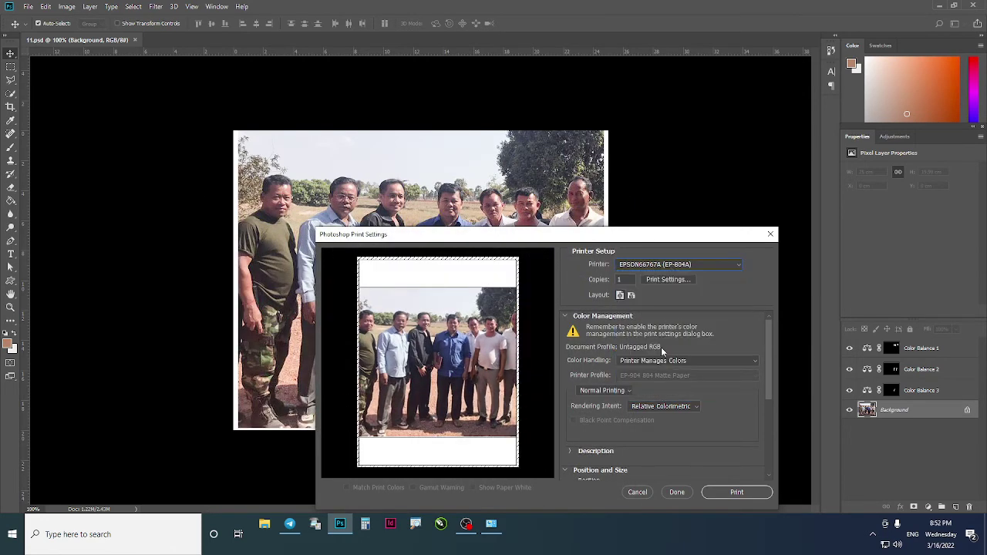
{"action": "key", "text": "Return"}
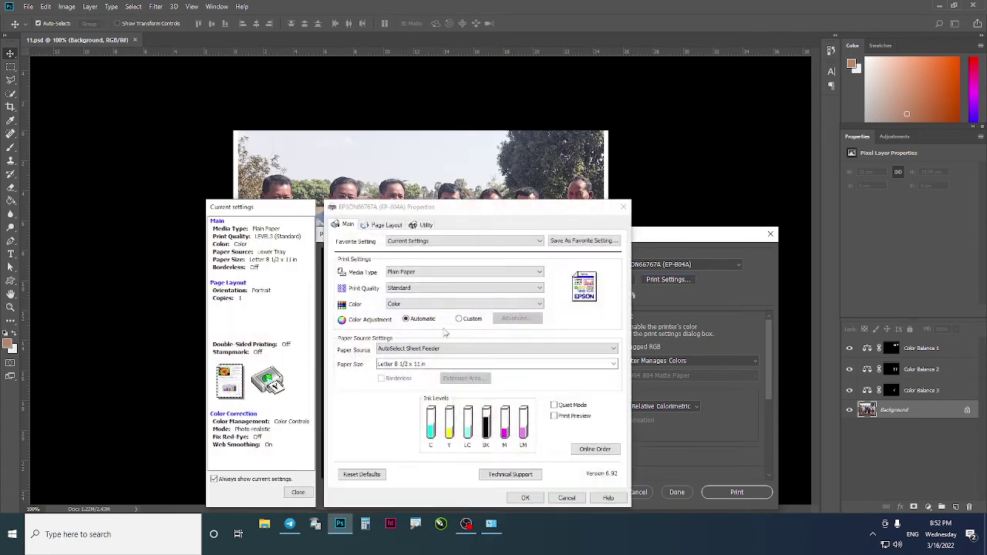
Keep Plain Paper as the media type and set its print quality to level 4 in the Quality Options
{"action": "left_click", "coordinate": [411, 273]}
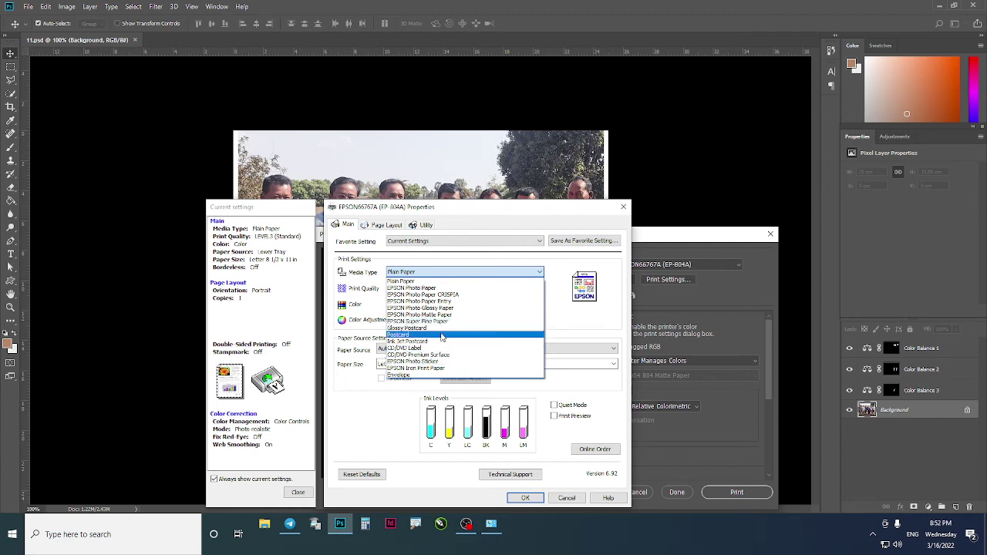
{"action": "left_click", "coordinate": [393, 282]}
{"action": "left_click", "coordinate": [422, 289]}
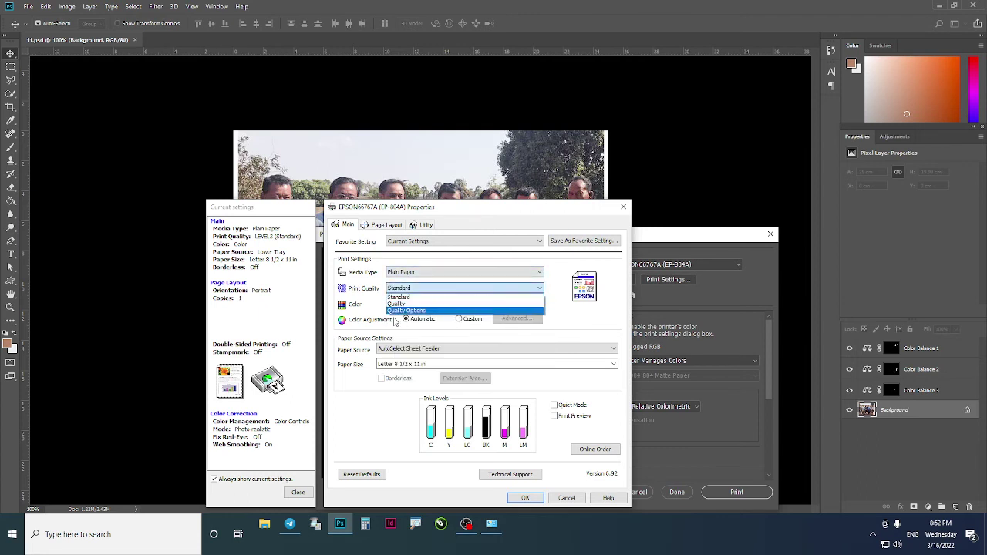
{"action": "left_click", "coordinate": [413, 310]}
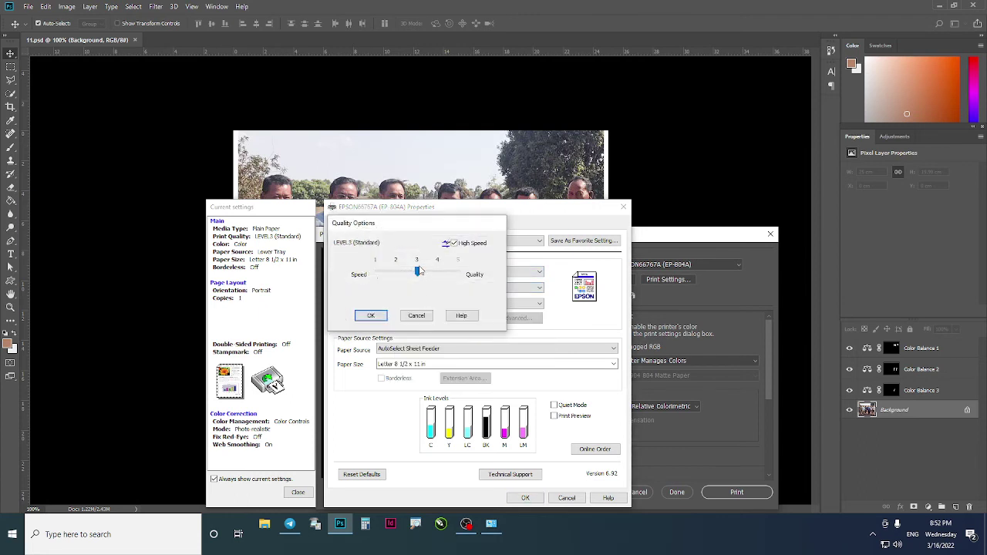
{"action": "left_click_drag", "start_coordinate": [419, 270], "coordinate": [437, 271]}
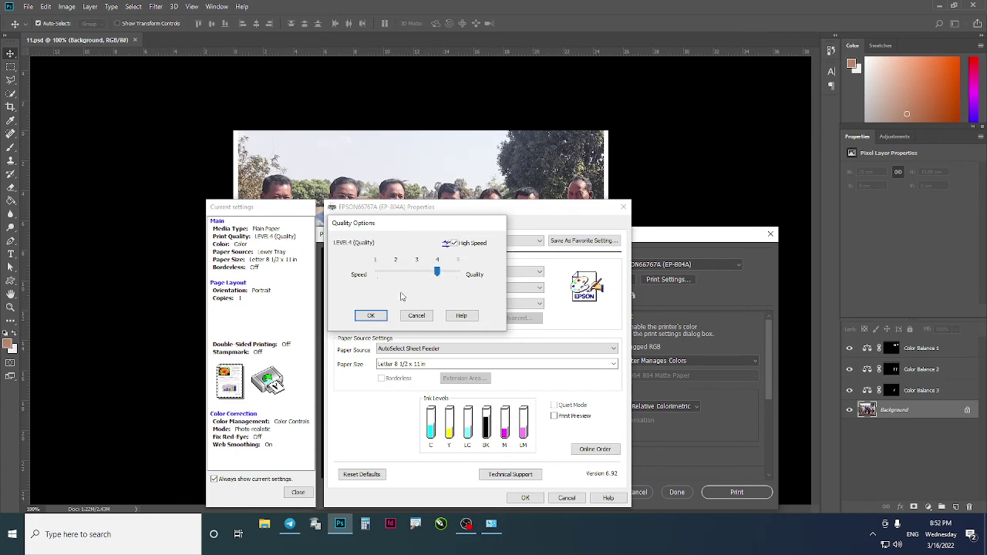
{"action": "left_click", "coordinate": [369, 316]}
Set the media type to EPSON Photo Glossy Paper and the print quality to level 5
{"action": "left_click", "coordinate": [447, 272]}
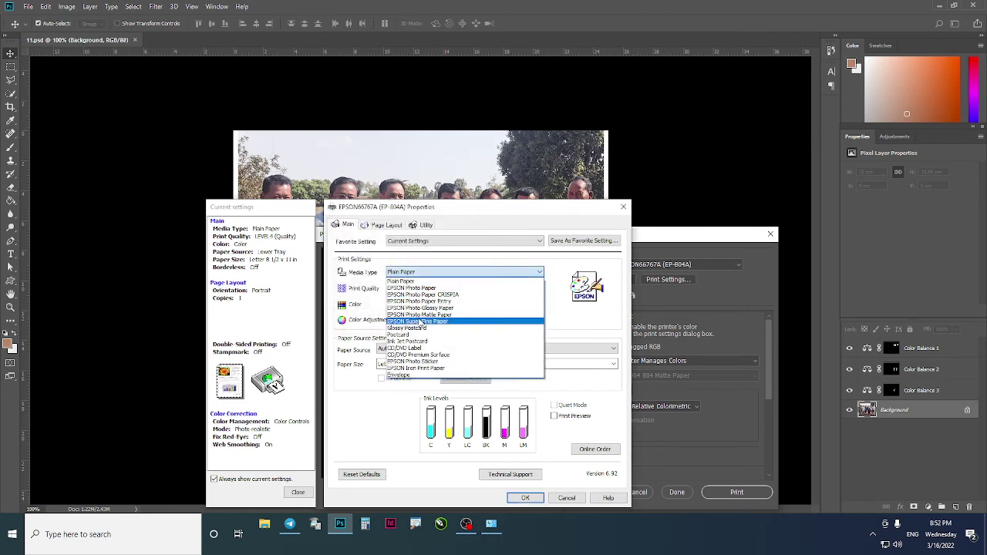
{"action": "left_click", "coordinate": [420, 307]}
{"action": "left_click", "coordinate": [417, 289]}
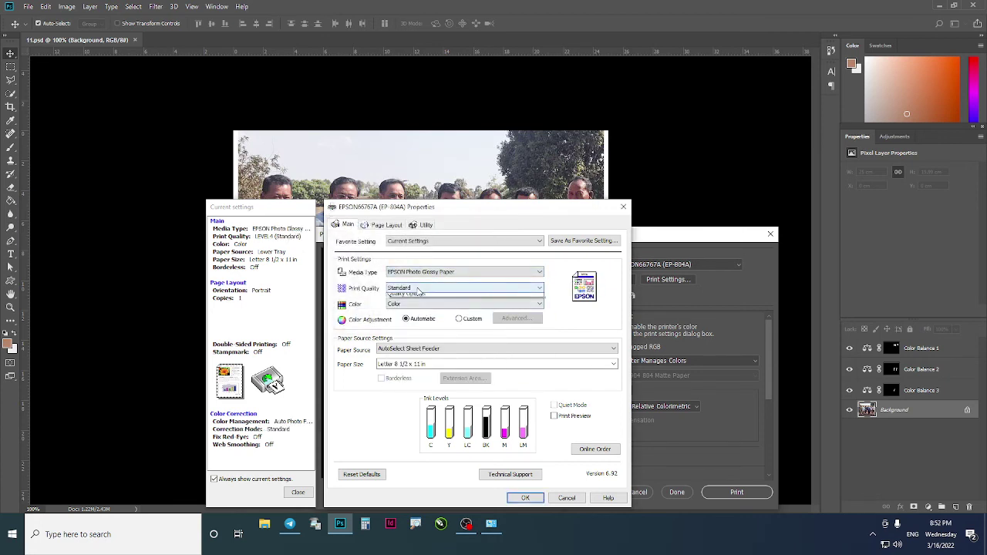
{"action": "left_click", "coordinate": [418, 313]}
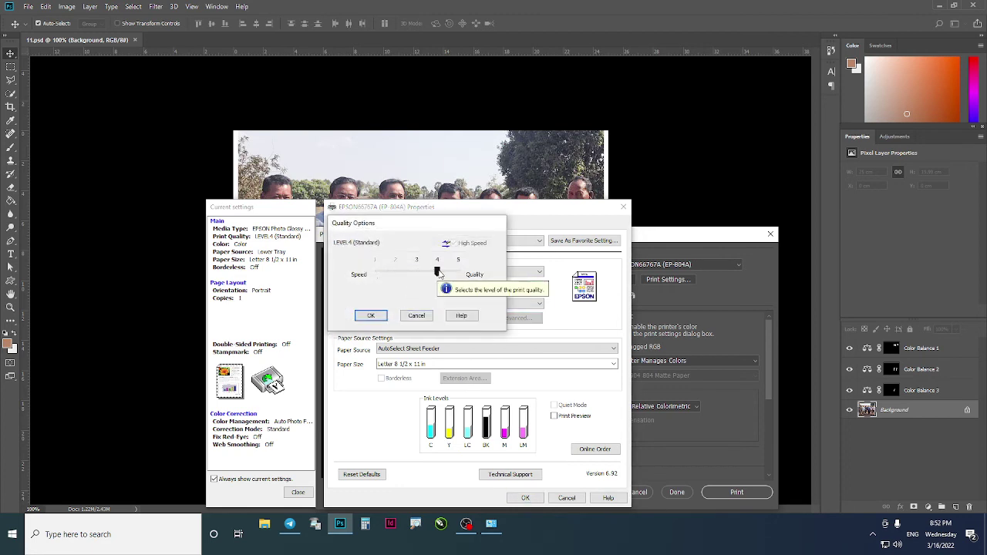
{"action": "left_click_drag", "start_coordinate": [436, 272], "coordinate": [461, 274]}
{"action": "left_click", "coordinate": [371, 316]}
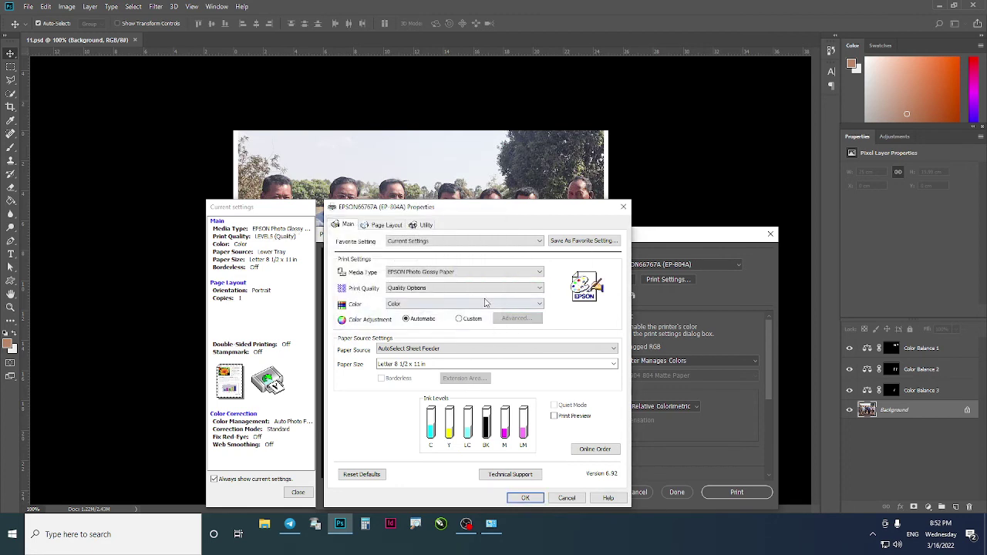
Review the Quality Options for the glossy paper again and accept the selected level
{"action": "left_click", "coordinate": [420, 289]}
{"action": "left_click", "coordinate": [420, 289]}
{"action": "left_click", "coordinate": [421, 290]}
{"action": "left_click", "coordinate": [422, 292]}
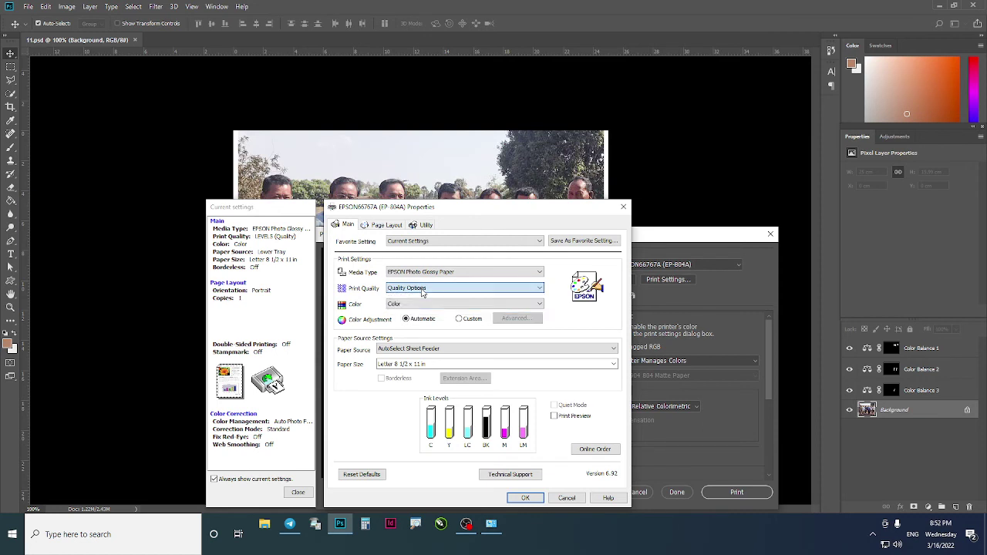
{"action": "left_click", "coordinate": [422, 291]}
{"action": "left_click", "coordinate": [421, 310]}
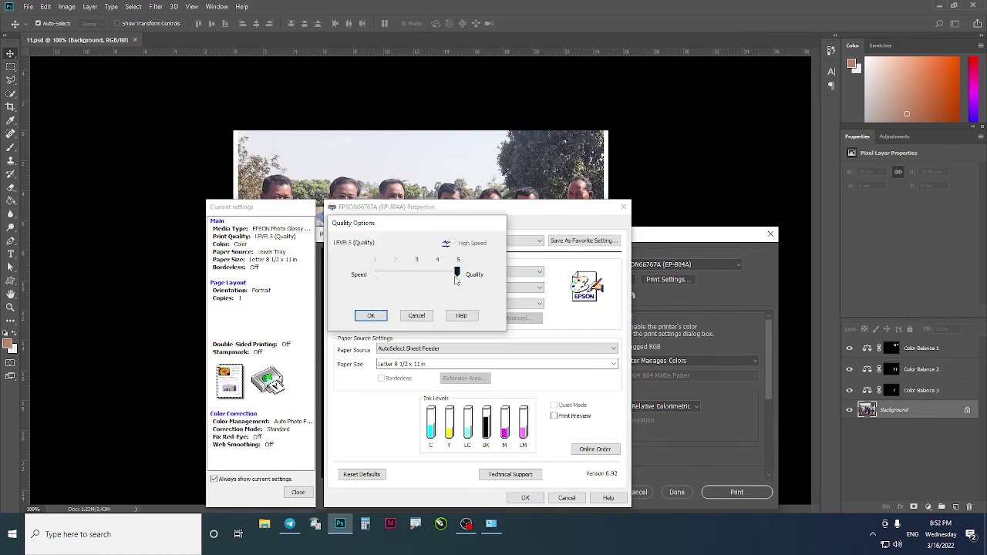
{"action": "left_click", "coordinate": [371, 315]}
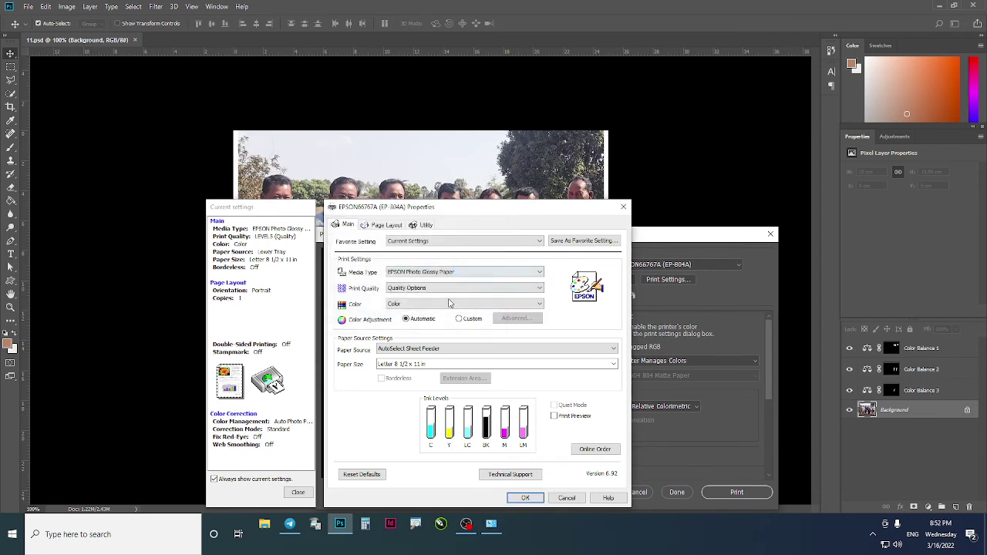
Set the paper size to A4 210 x 297 mm and suppress the paper loading note from being displayed again
{"action": "left_click", "coordinate": [431, 363]}
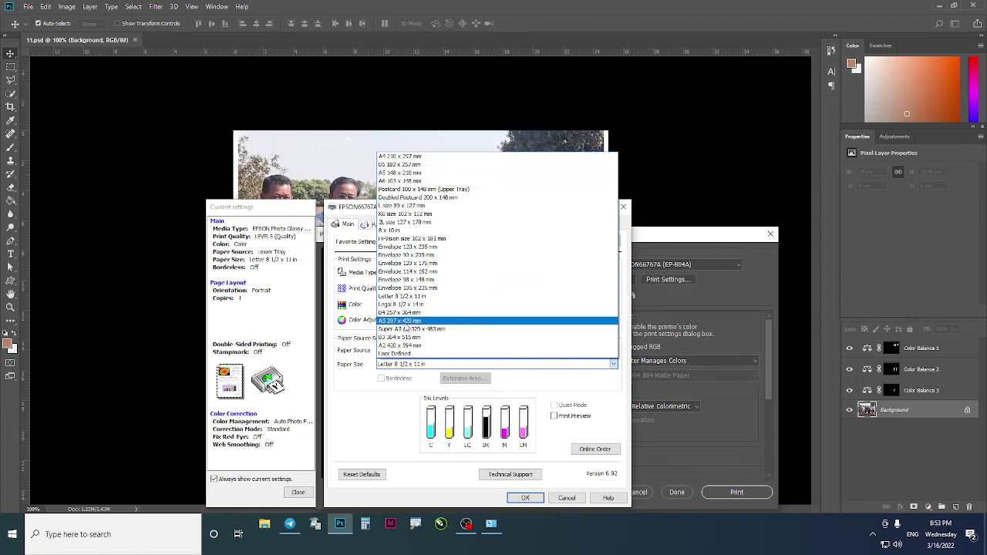
{"action": "left_click", "coordinate": [386, 399]}
{"action": "left_click", "coordinate": [387, 364]}
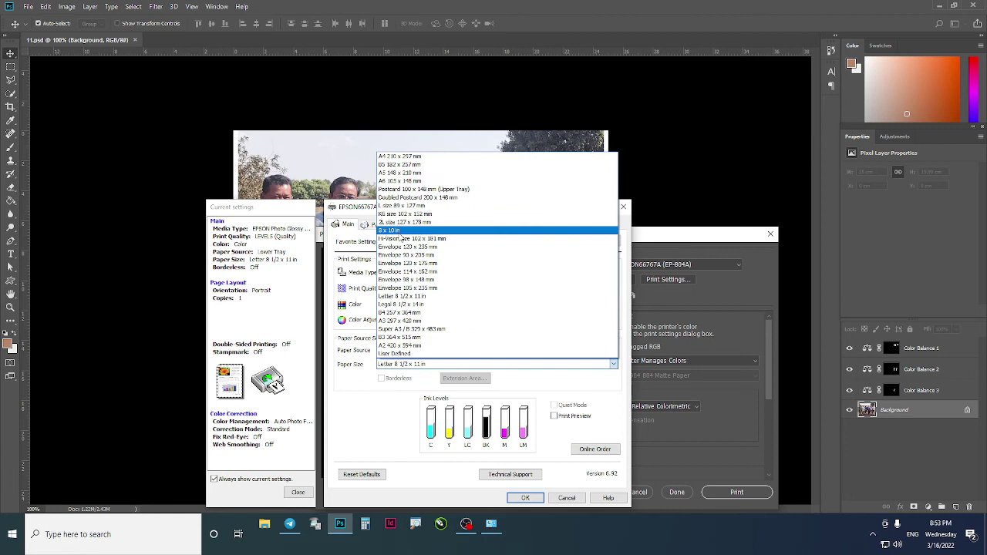
{"action": "left_click", "coordinate": [414, 159]}
{"action": "left_click", "coordinate": [363, 305]}
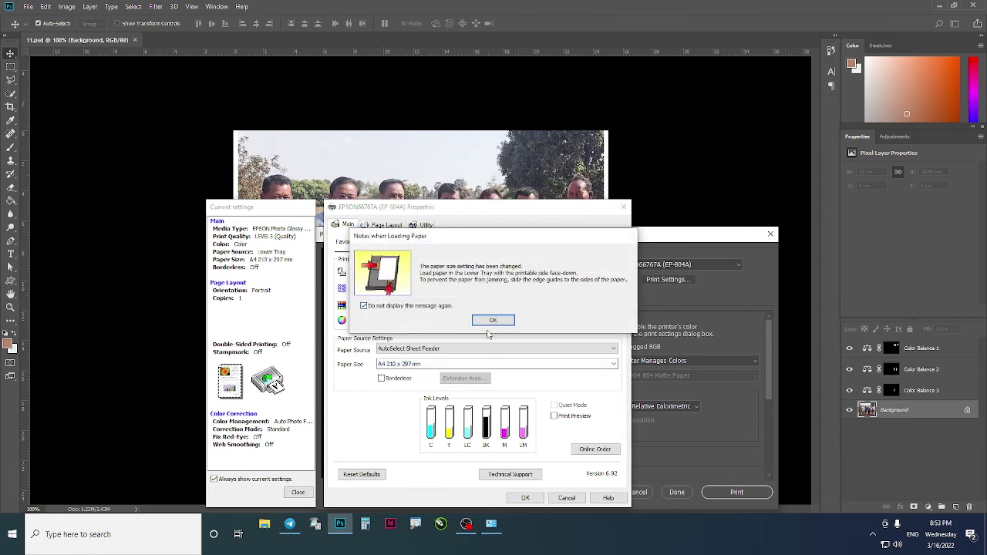
{"action": "left_click", "coordinate": [493, 320]}
Enable borderless printing for the A4 paper and examine the paper sizes available with it
{"action": "left_click", "coordinate": [393, 364]}
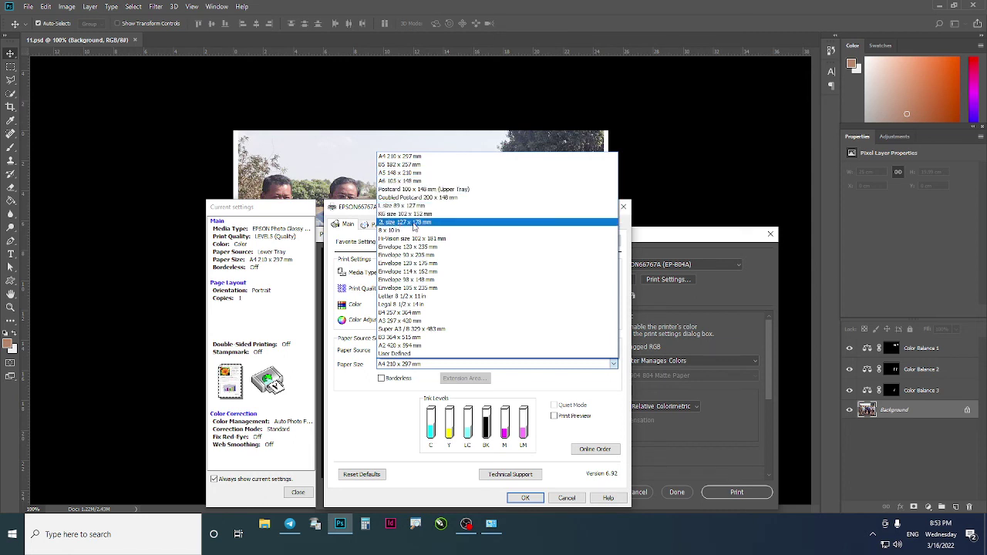
{"action": "left_click", "coordinate": [383, 383]}
{"action": "left_click", "coordinate": [381, 379]}
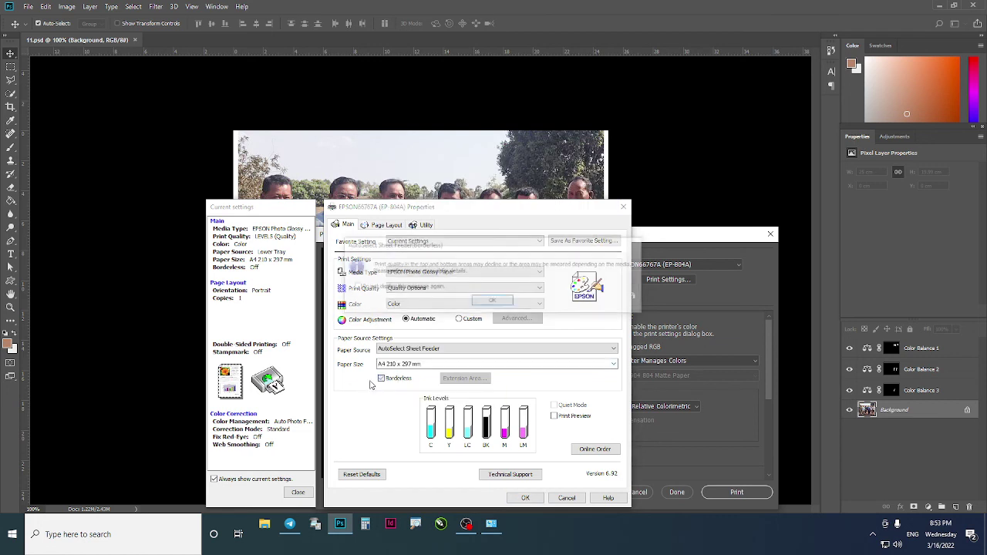
{"action": "left_click", "coordinate": [493, 301]}
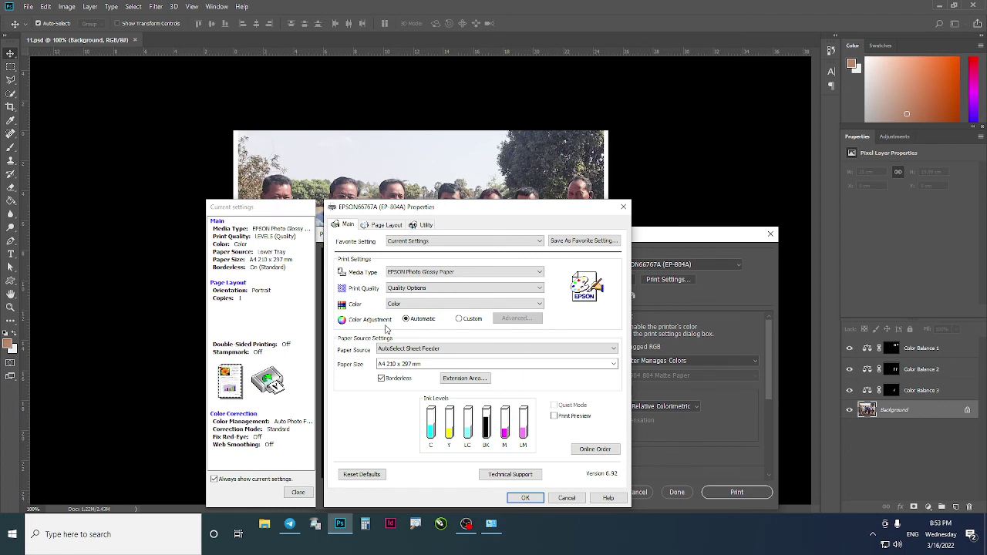
{"action": "left_click", "coordinate": [408, 366]}
{"action": "left_click", "coordinate": [407, 366]}
{"action": "left_click", "coordinate": [408, 366]}
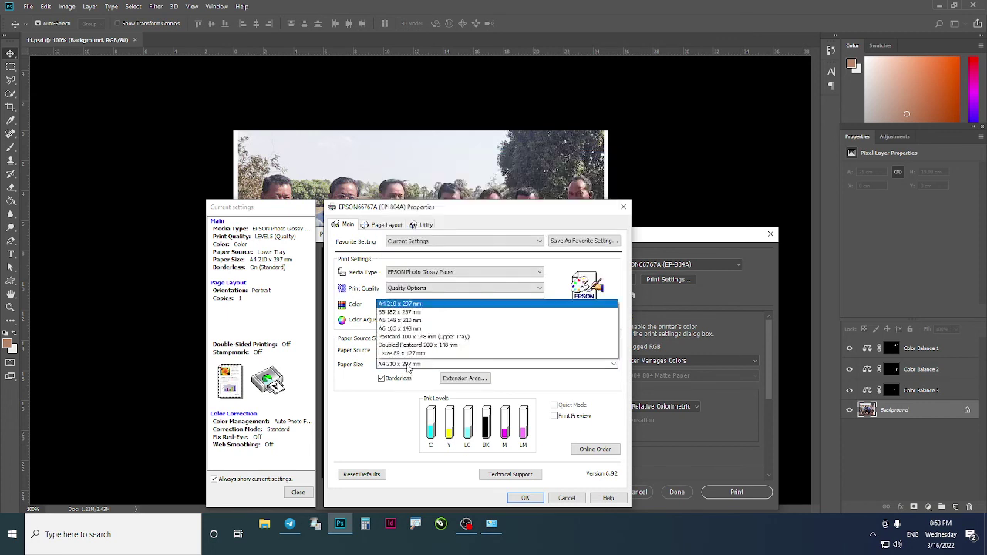
{"action": "left_click", "coordinate": [355, 188]}
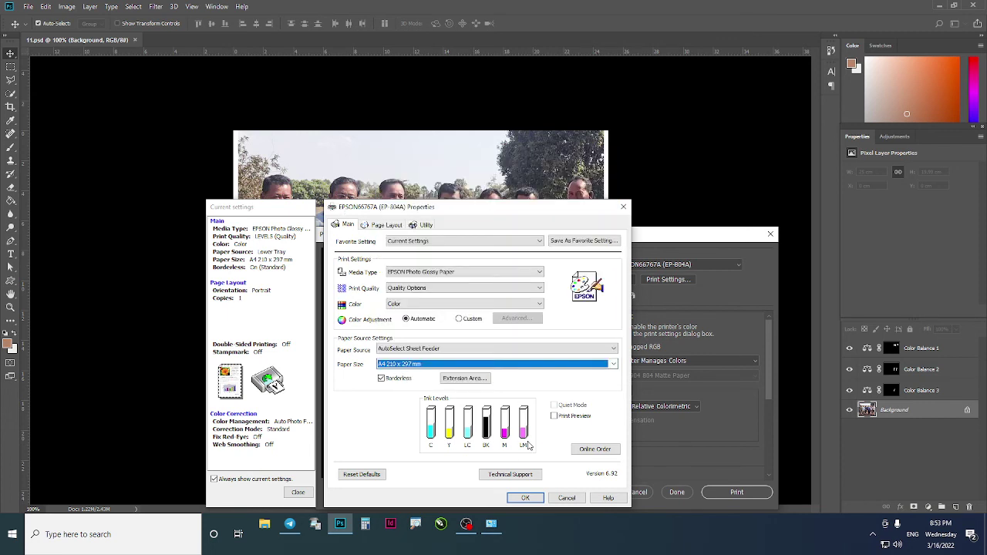
Accept the printer properties, and finish Photoshop's print settings with a landscape layout without printing
{"action": "left_click", "coordinate": [524, 497]}
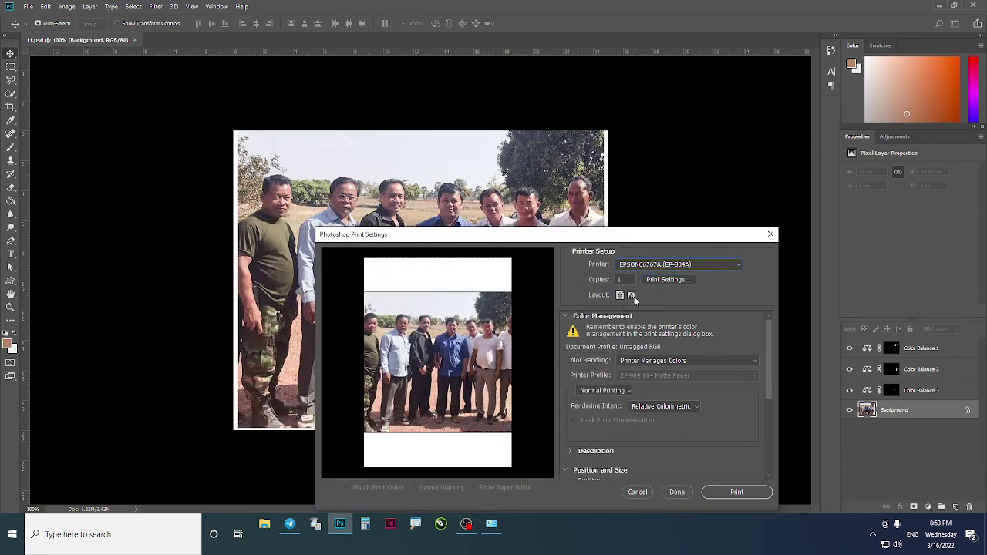
{"action": "left_click", "coordinate": [631, 296]}
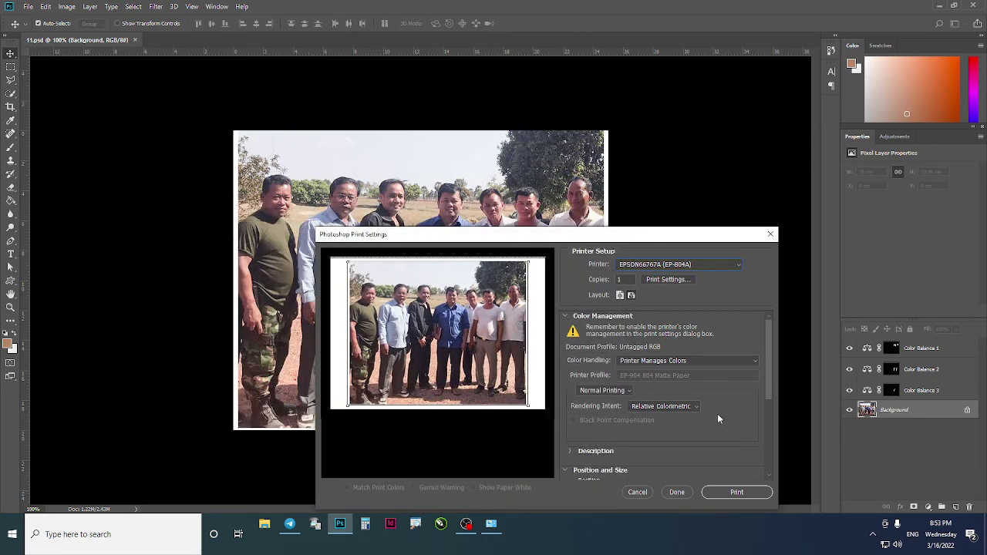
{"action": "left_click", "coordinate": [676, 492]}
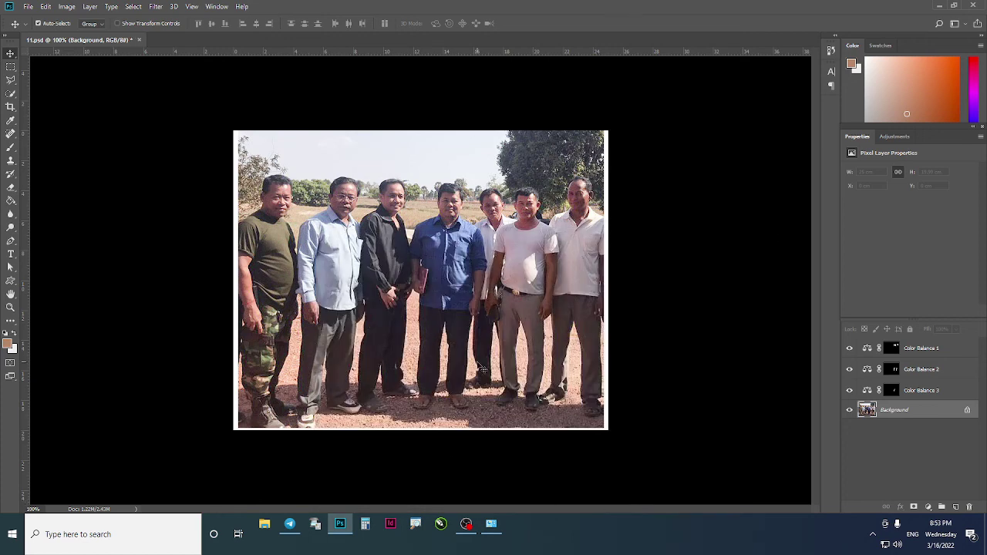
Switch to Devices and Printers, make the Canon iX6700 series the default printer, and close the window
{"action": "left_click", "coordinate": [467, 480]}
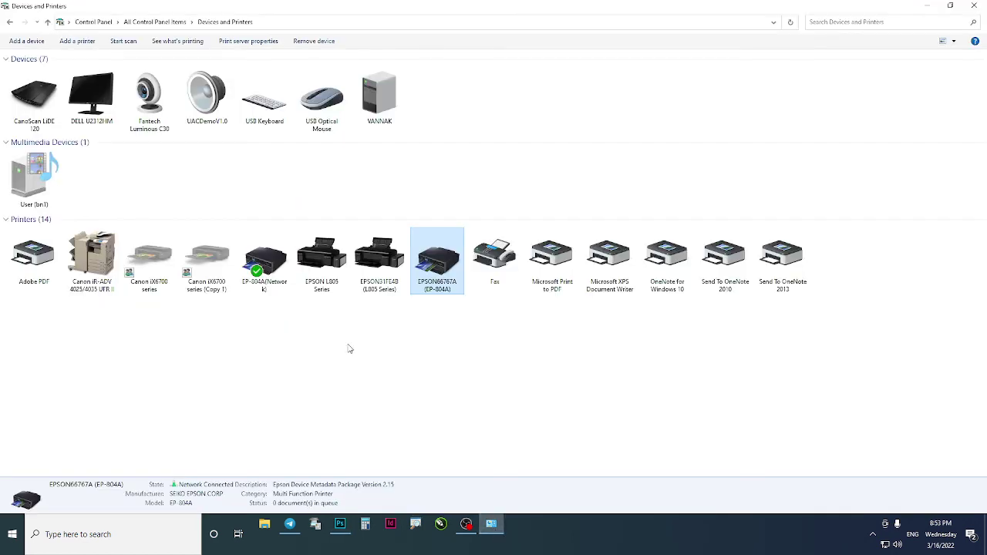
{"action": "left_click", "coordinate": [207, 258]}
{"action": "right_click", "coordinate": [209, 256]}
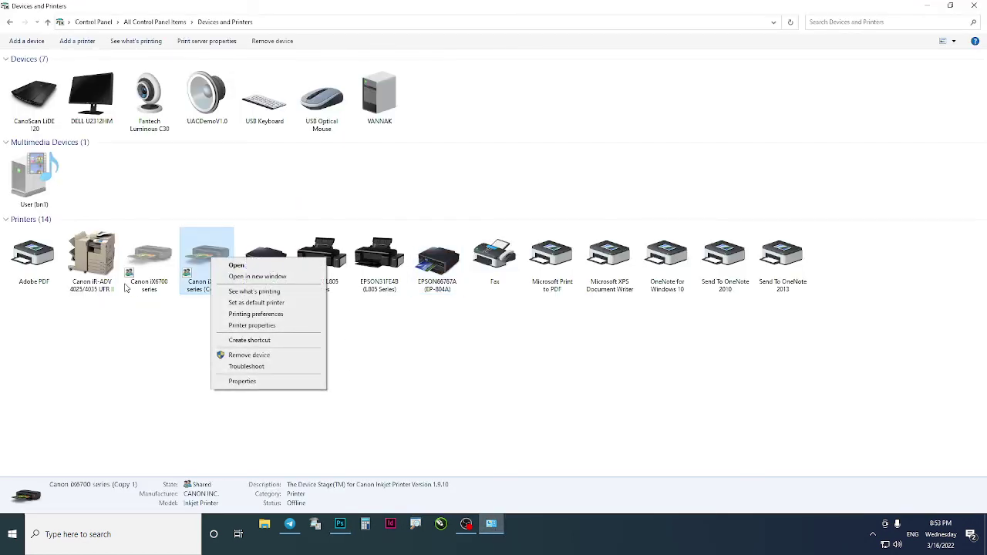
{"action": "left_click", "coordinate": [149, 268]}
{"action": "right_click", "coordinate": [149, 267]}
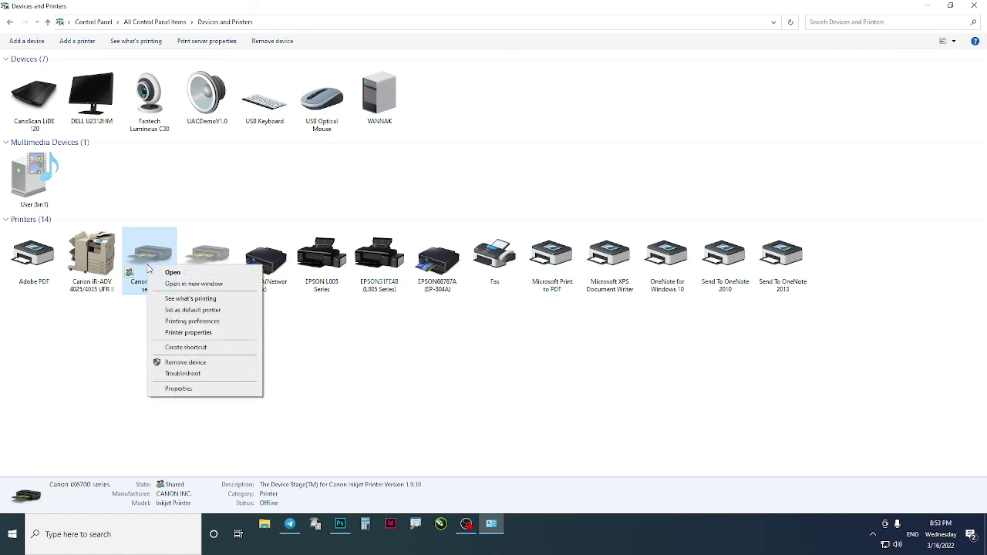
{"action": "left_click", "coordinate": [195, 312]}
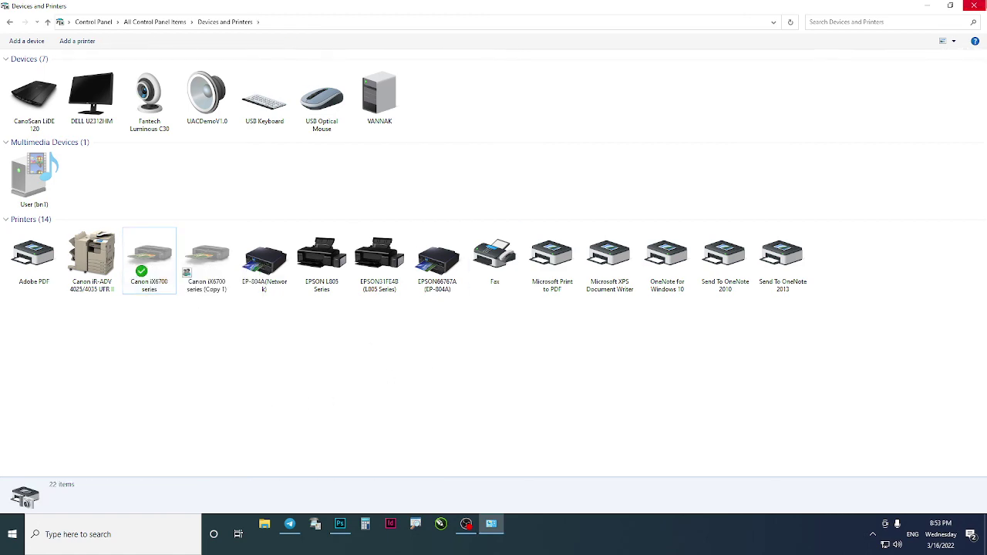
{"action": "left_click", "coordinate": [974, 5]}
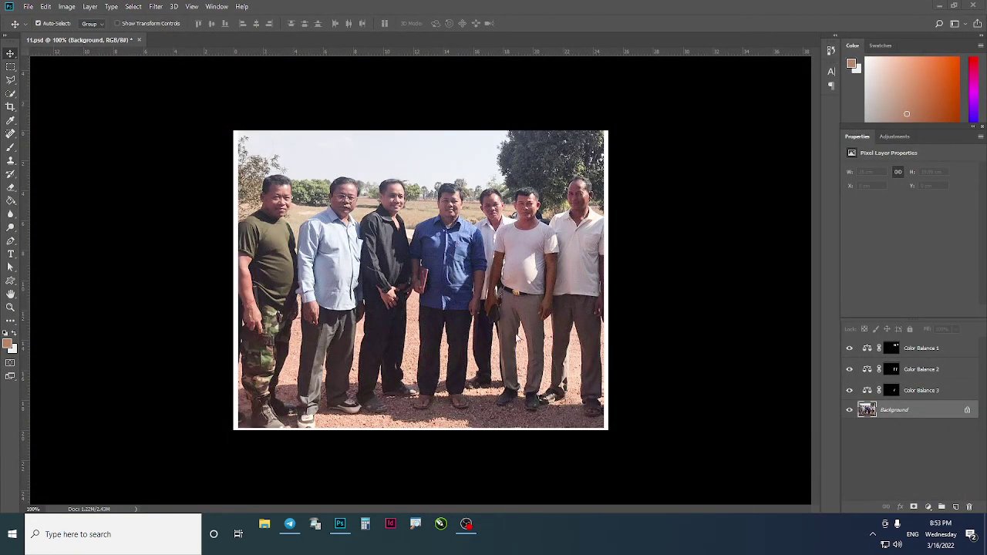
Minimize Photoshop and refresh the desktop
{"action": "left_click", "coordinate": [939, 6]}
{"action": "right_click", "coordinate": [426, 150]}
{"action": "left_click", "coordinate": [460, 182]}
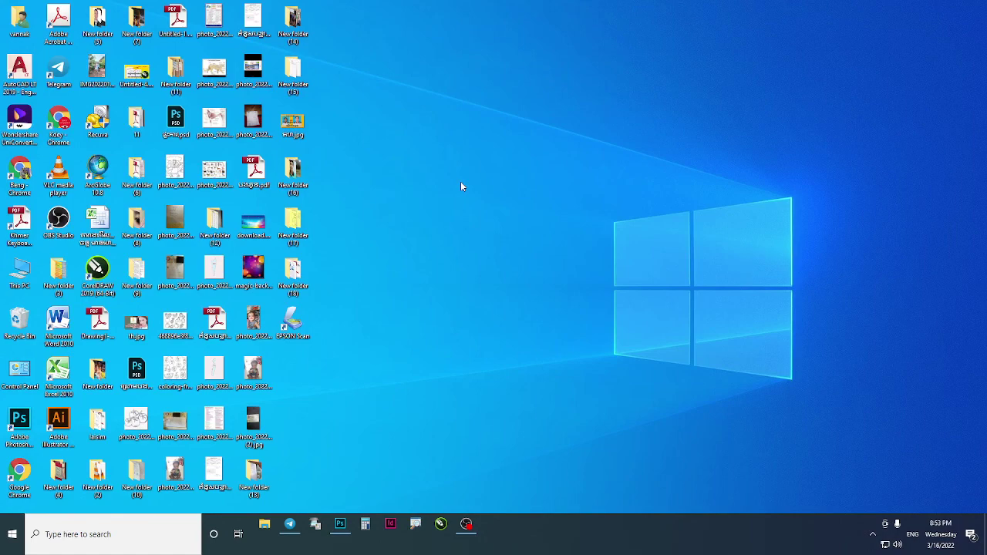
{"action": "right_click", "coordinate": [461, 185]}
{"action": "left_click", "coordinate": [474, 213]}
{"action": "right_click", "coordinate": [429, 230]}
{"action": "left_click", "coordinate": [442, 257]}
{"action": "left_click", "coordinate": [466, 525]}
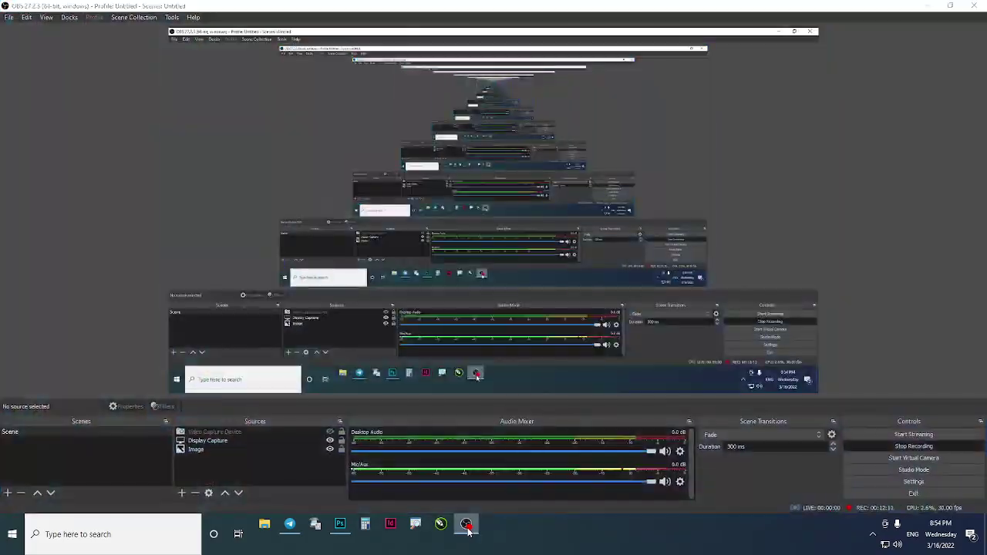
{"action": "left_click", "coordinate": [468, 527]}
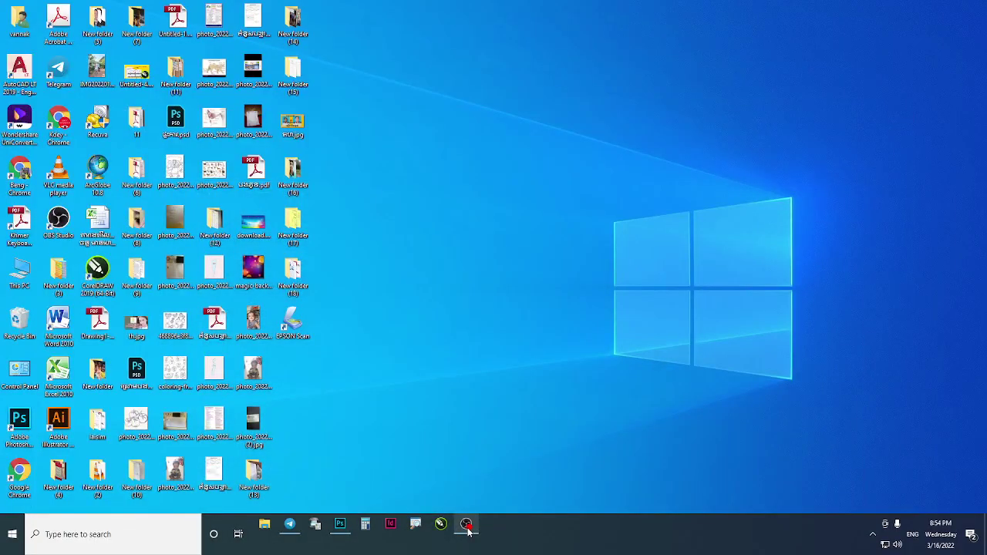